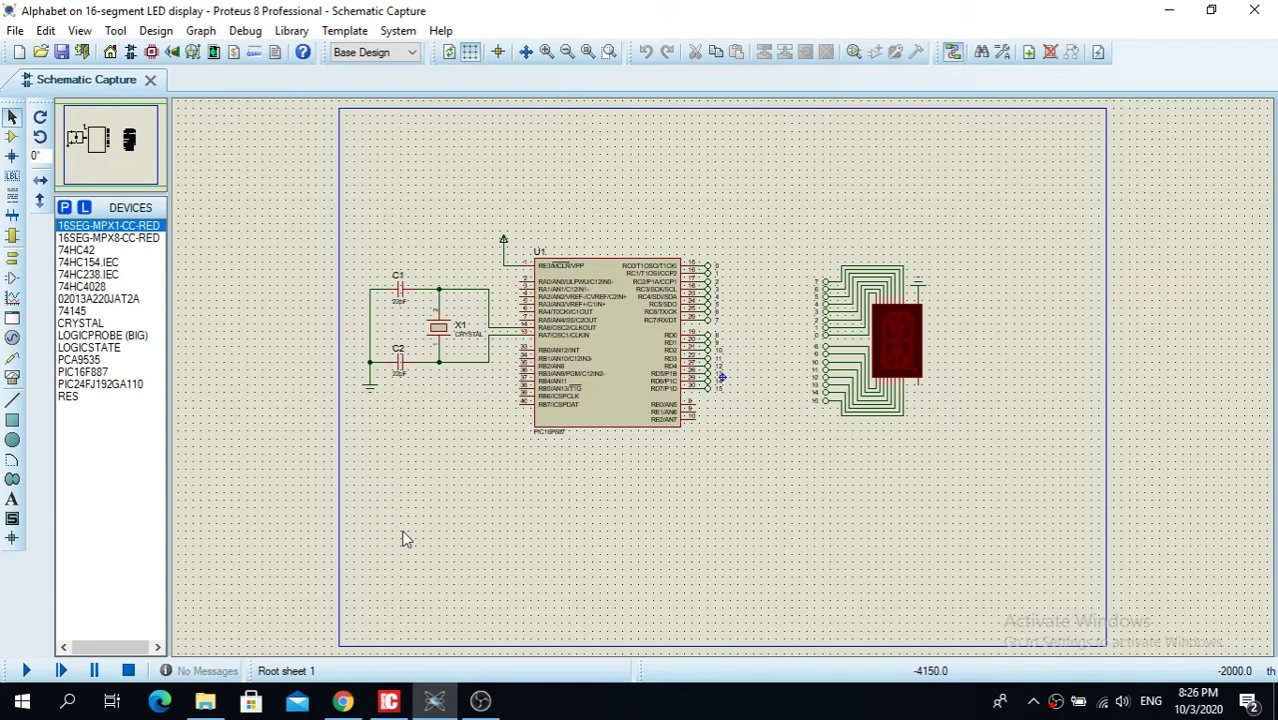
Run the simulation and zoom in on the 16-segment display cycling letters A–Z.
scroll(722, 380, "up", 2)
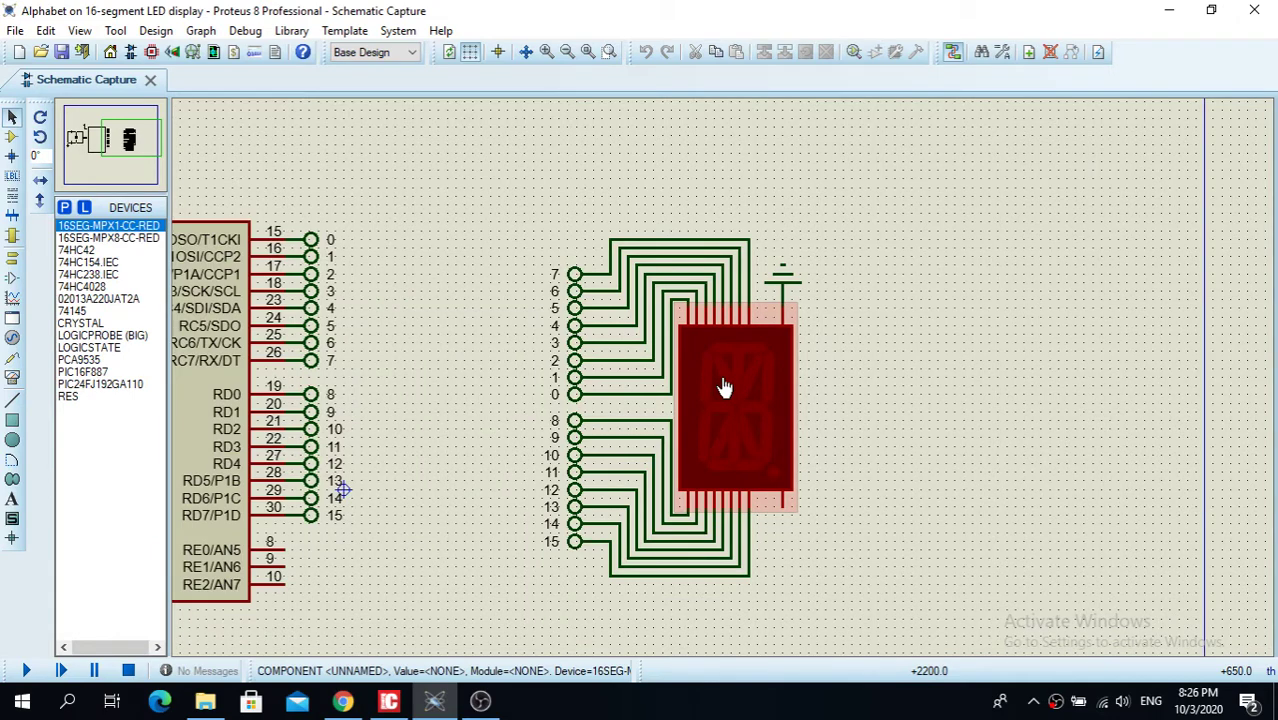
scroll(725, 391, "up", 2)
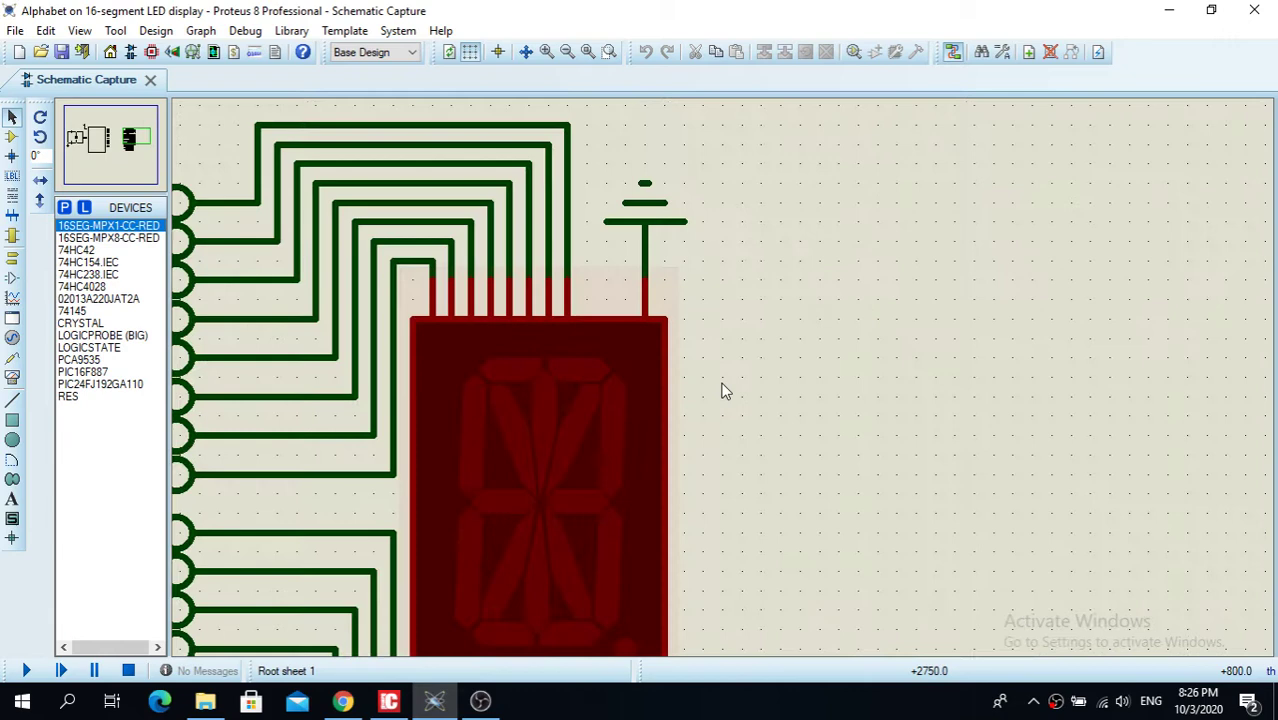
scroll(690, 430, "down", 1)
scroll(652, 445, "down", 1)
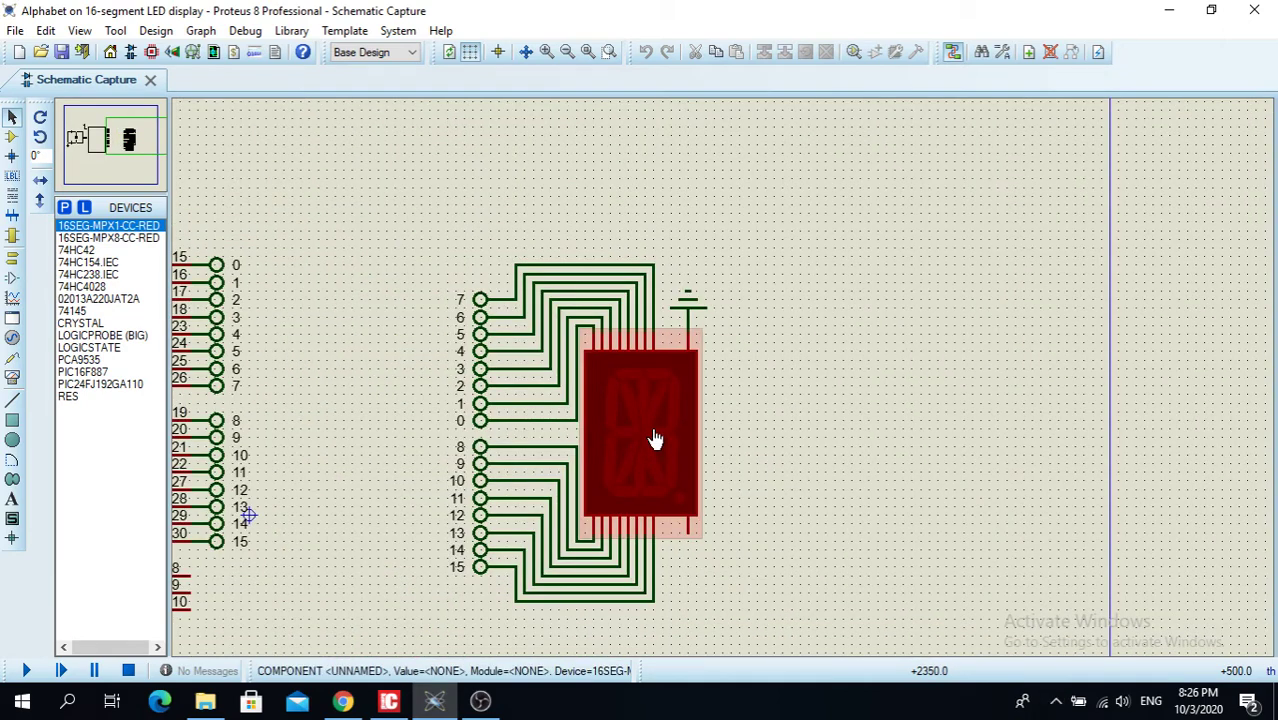
scroll(645, 430, "down", 2)
scroll(721, 385, "up", 1)
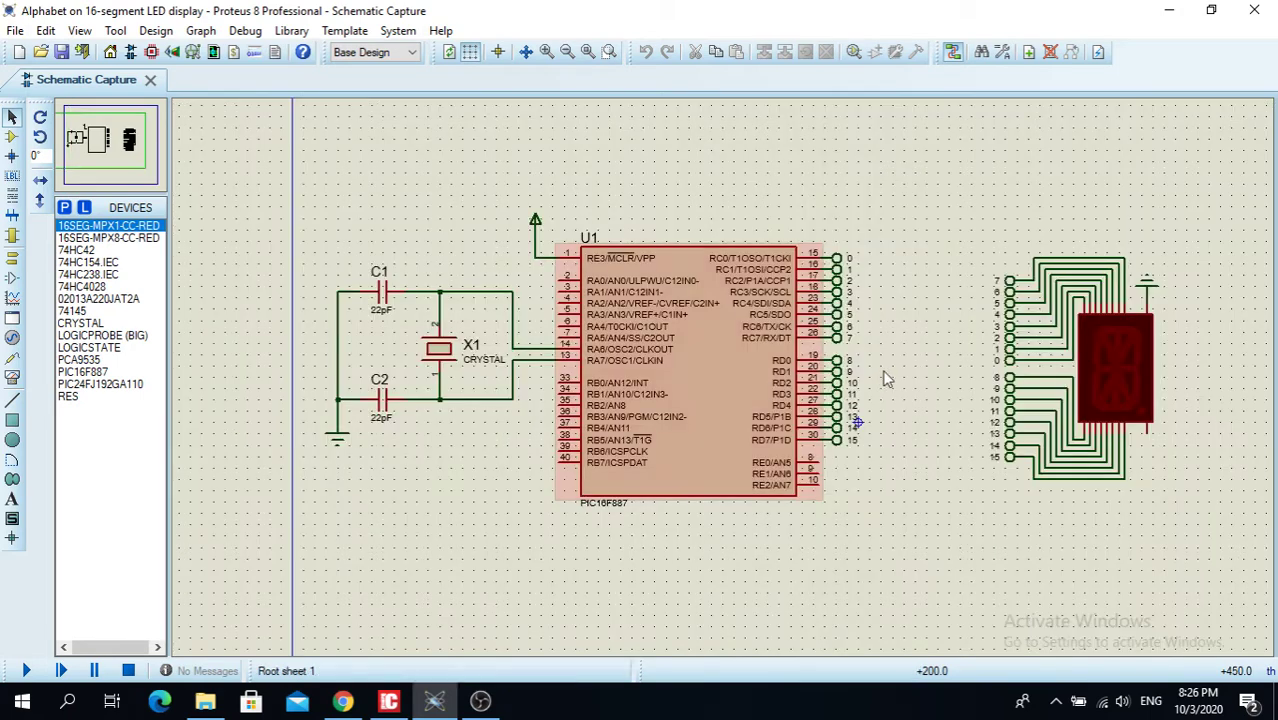
left_click(30, 671)
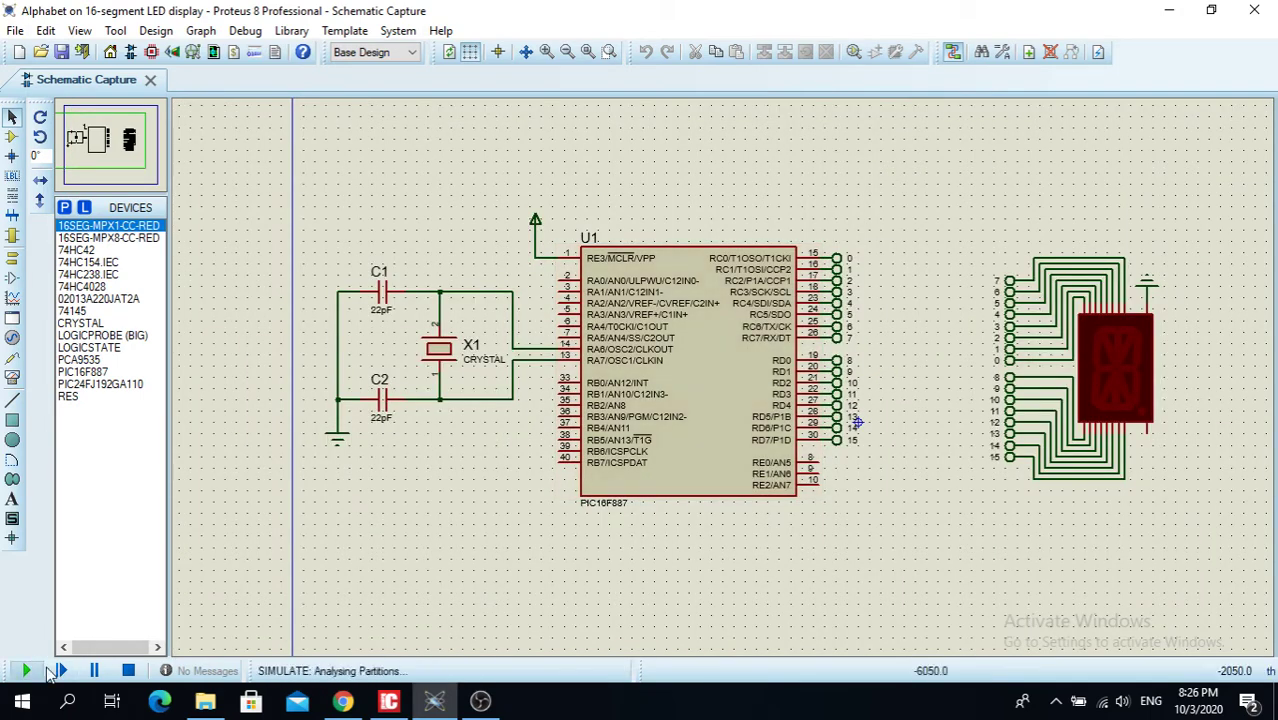
scroll(1128, 378, "up", 1)
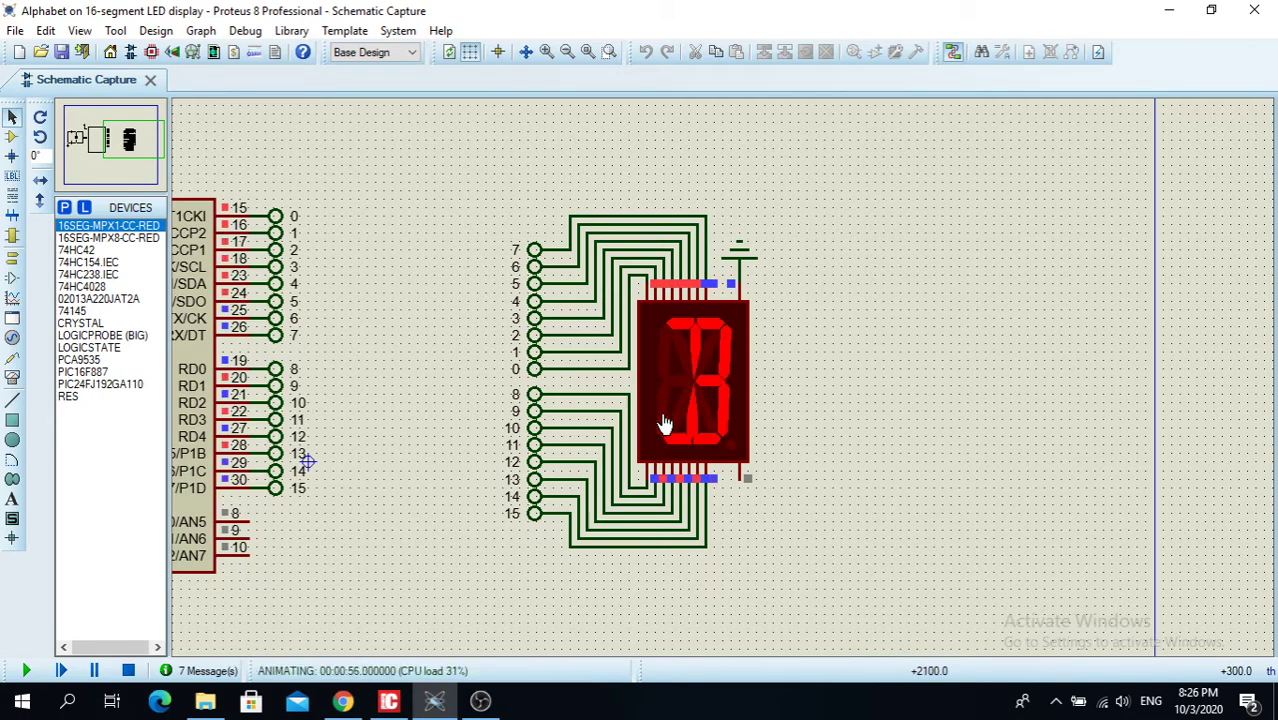
Stop the simulation and bring up the segment pin-configuration image in Chrome.
left_click(128, 671)
left_click(343, 701)
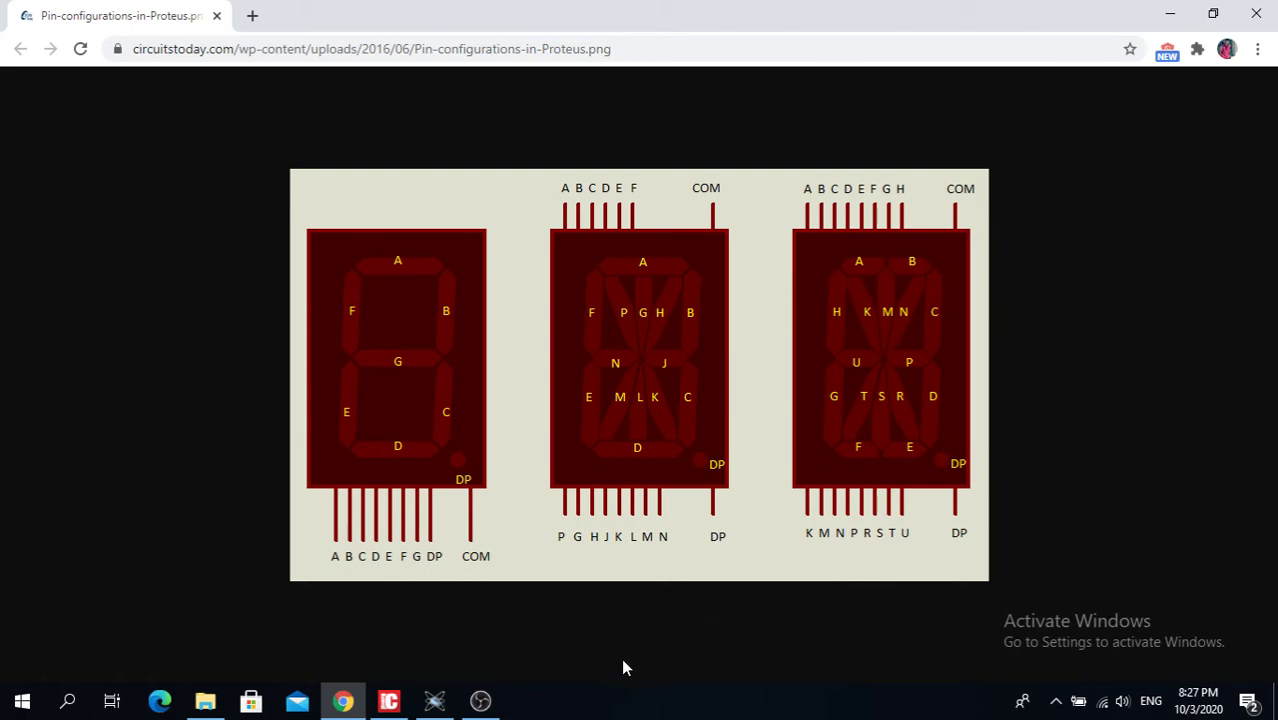
Check the ground terminal in the Proteus schematic, then return to the pin-configuration image.
left_click(434, 701)
scroll(696, 420, "up", 2)
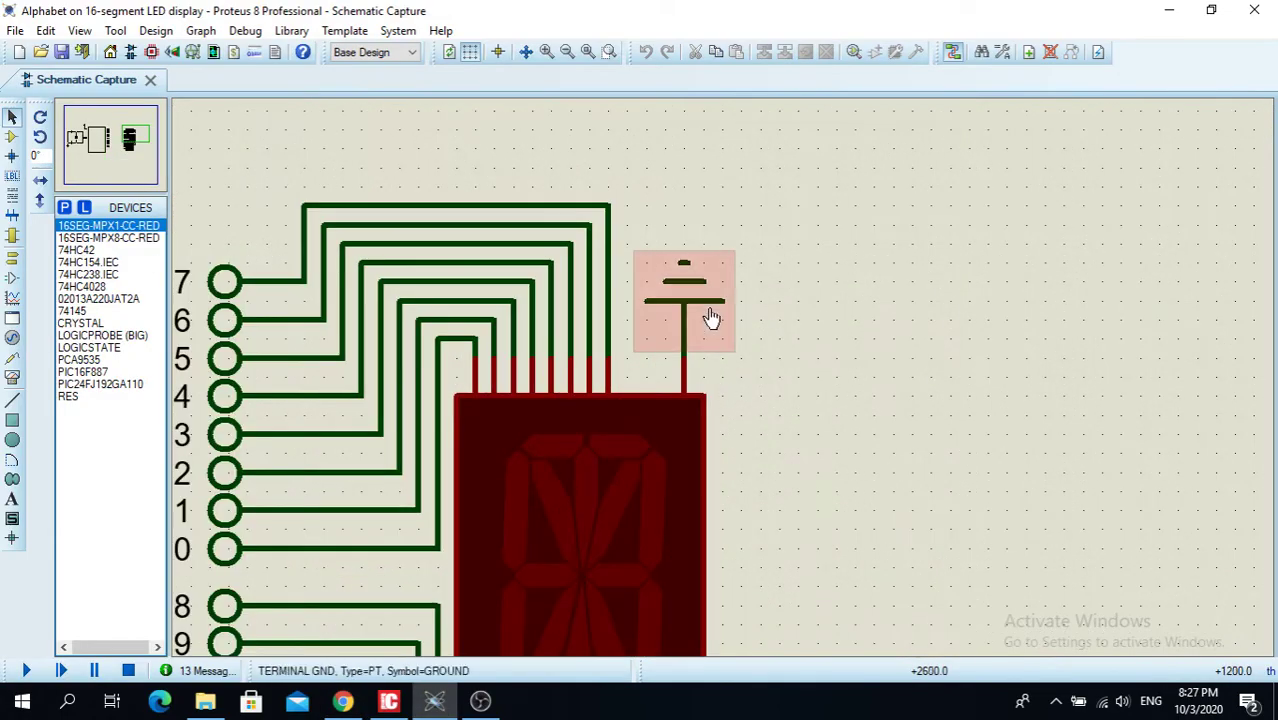
scroll(711, 318, "down", 1)
left_click(343, 701)
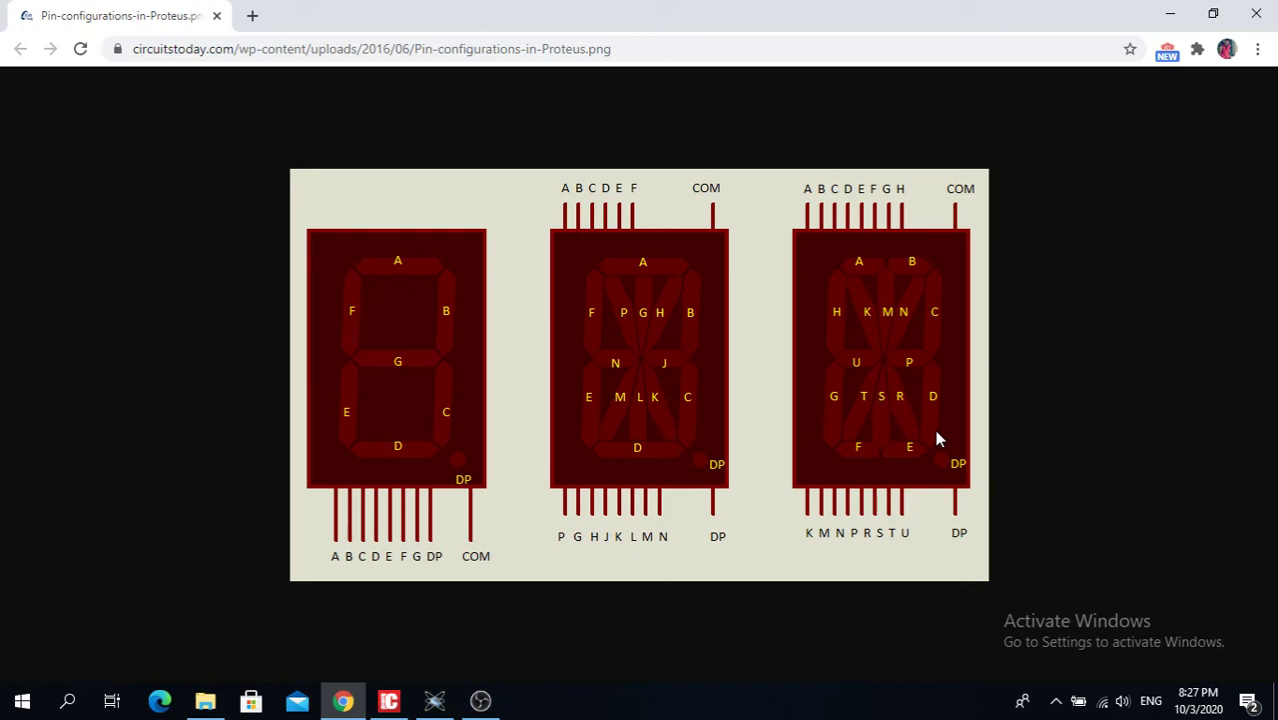
Scroll the mikroC source through the Letter_ functions down to main()'s 2-second letter loop.
left_click(389, 701)
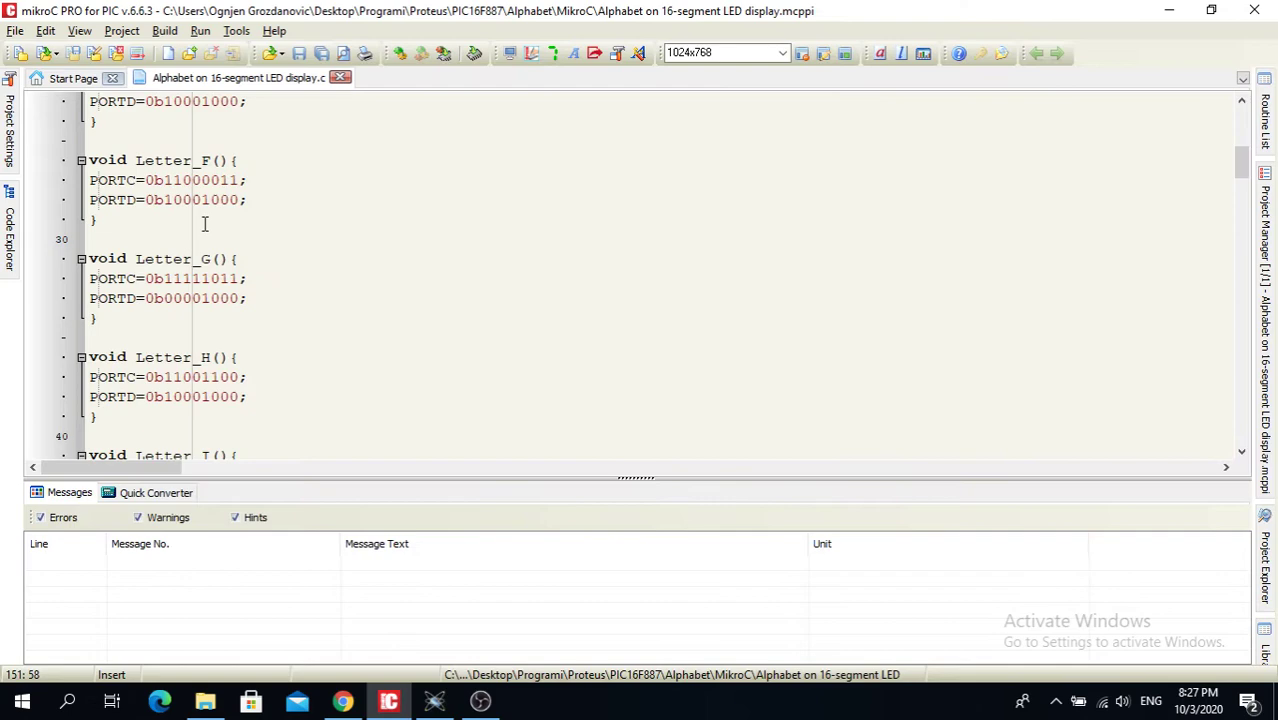
scroll(204, 224, "up", 7)
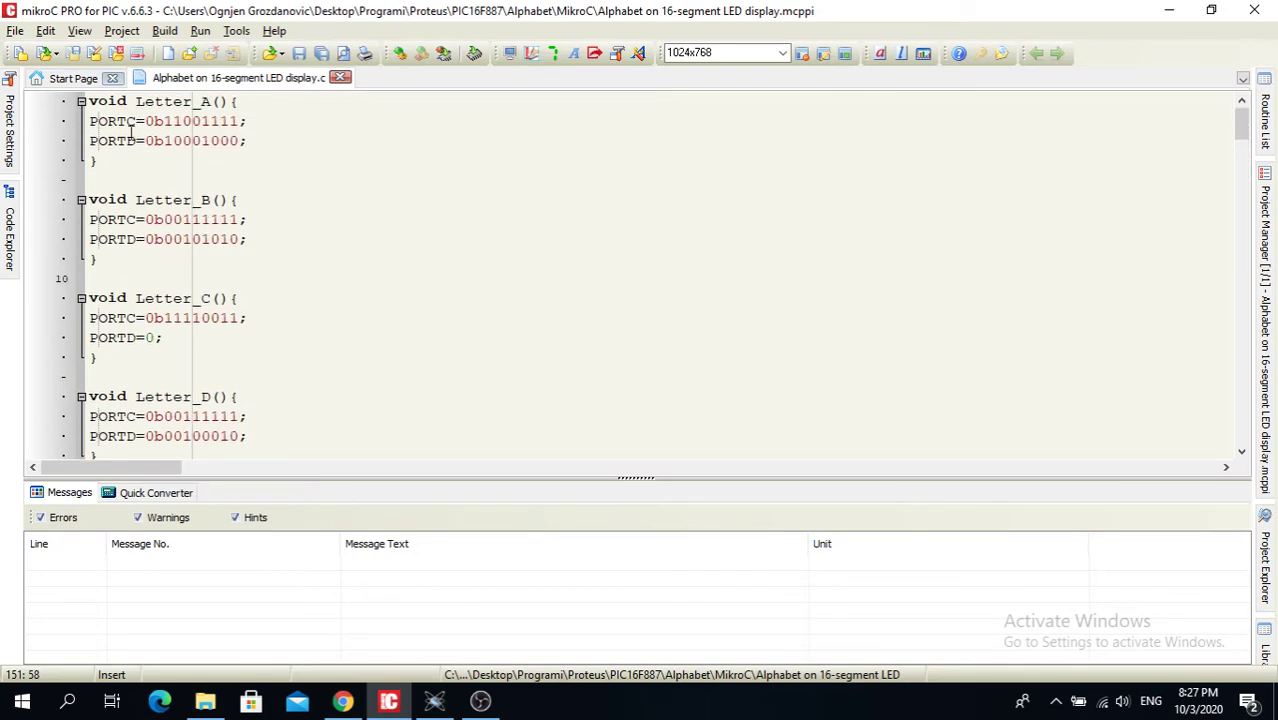
scroll(150, 200, "down", 5)
scroll(170, 220, "down", 8)
scroll(168, 260, "down", 7)
scroll(166, 297, "down", 13)
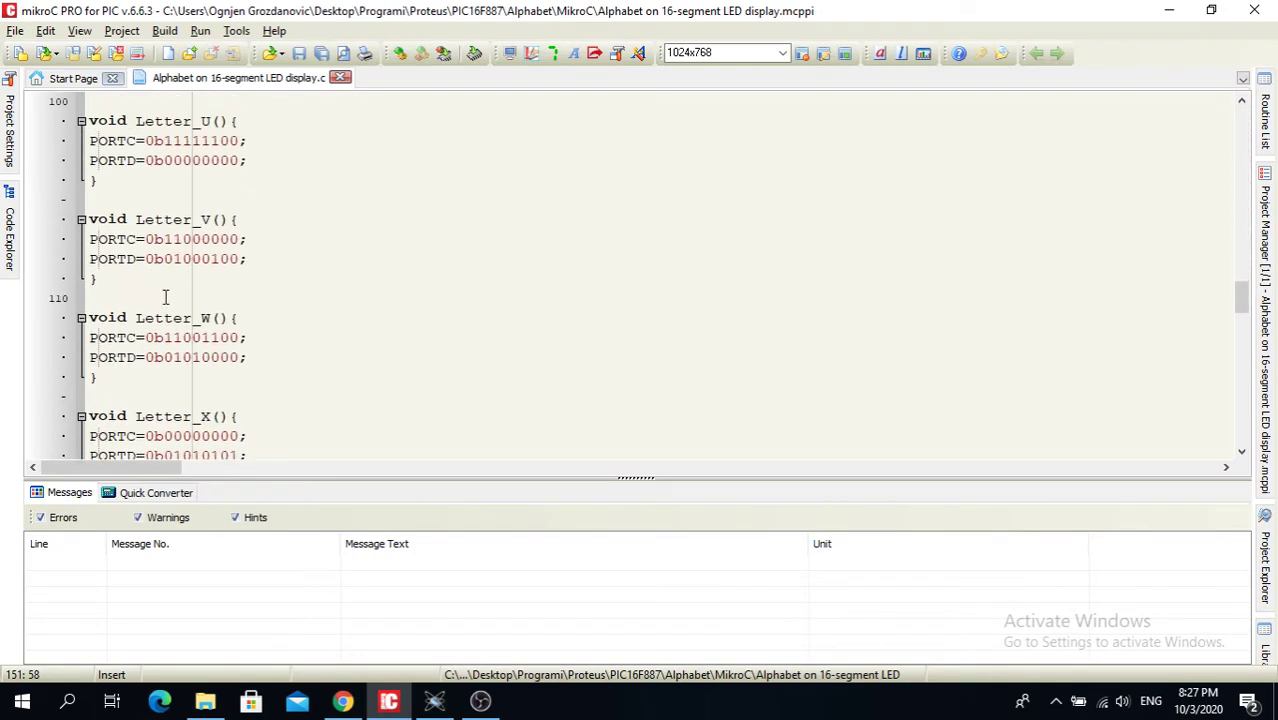
scroll(166, 297, "down", 2)
scroll(166, 297, "down", 7)
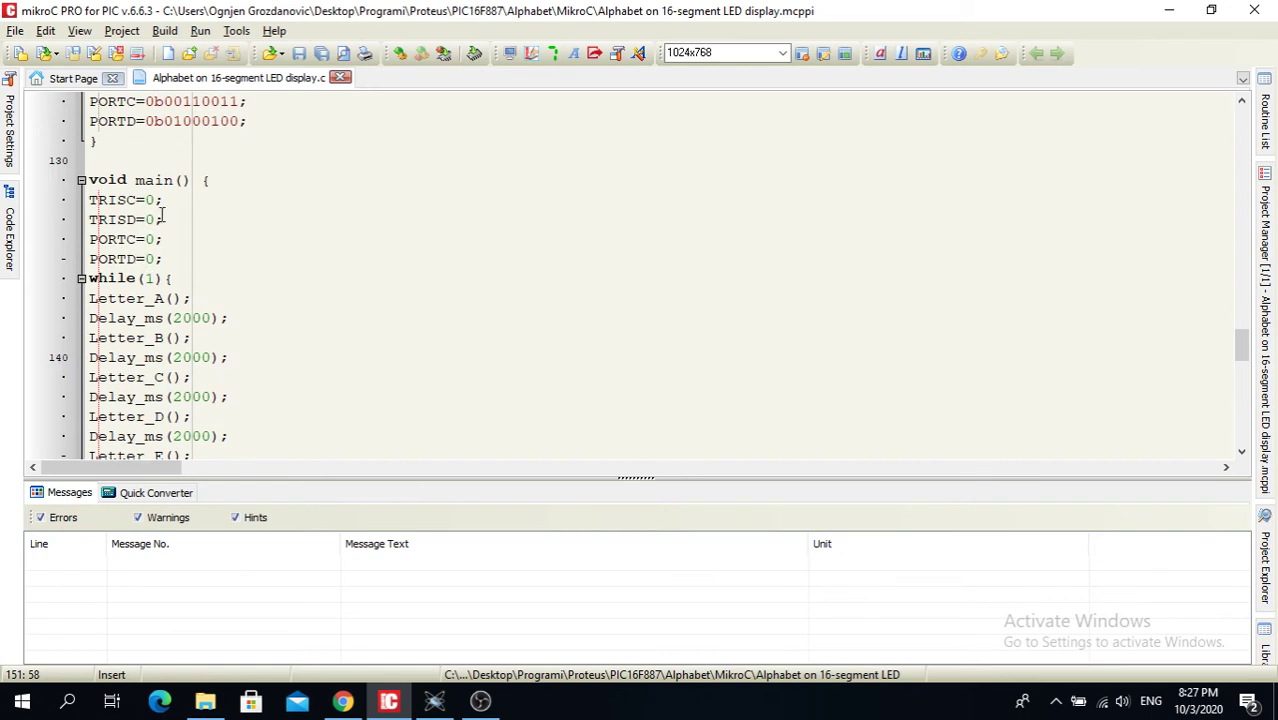
Scroll back up and select Letter_A's PORTC bit pattern 0b11001111.
scroll(130, 222, "up", 7)
scroll(155, 235, "up", 5)
scroll(151, 233, "up", 7)
scroll(151, 233, "up", 5)
scroll(151, 233, "up", 7)
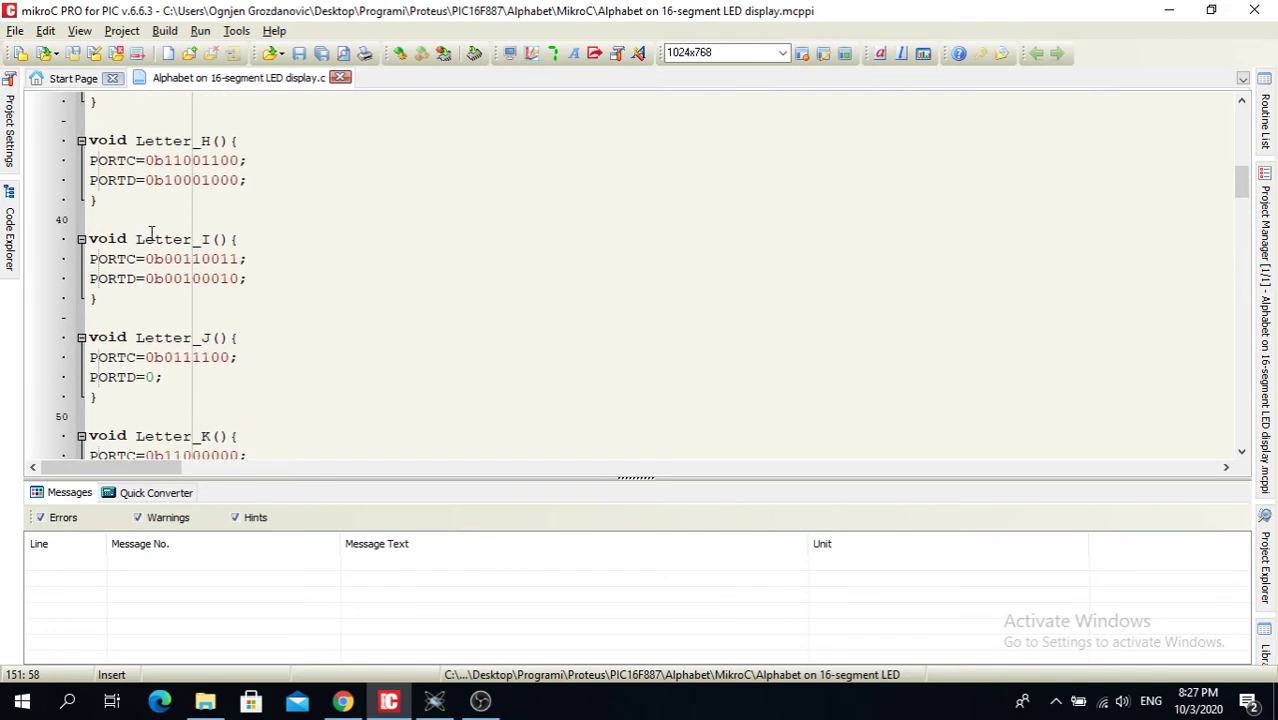
scroll(151, 233, "up", 7)
scroll(151, 233, "up", 2)
scroll(151, 233, "up", 3)
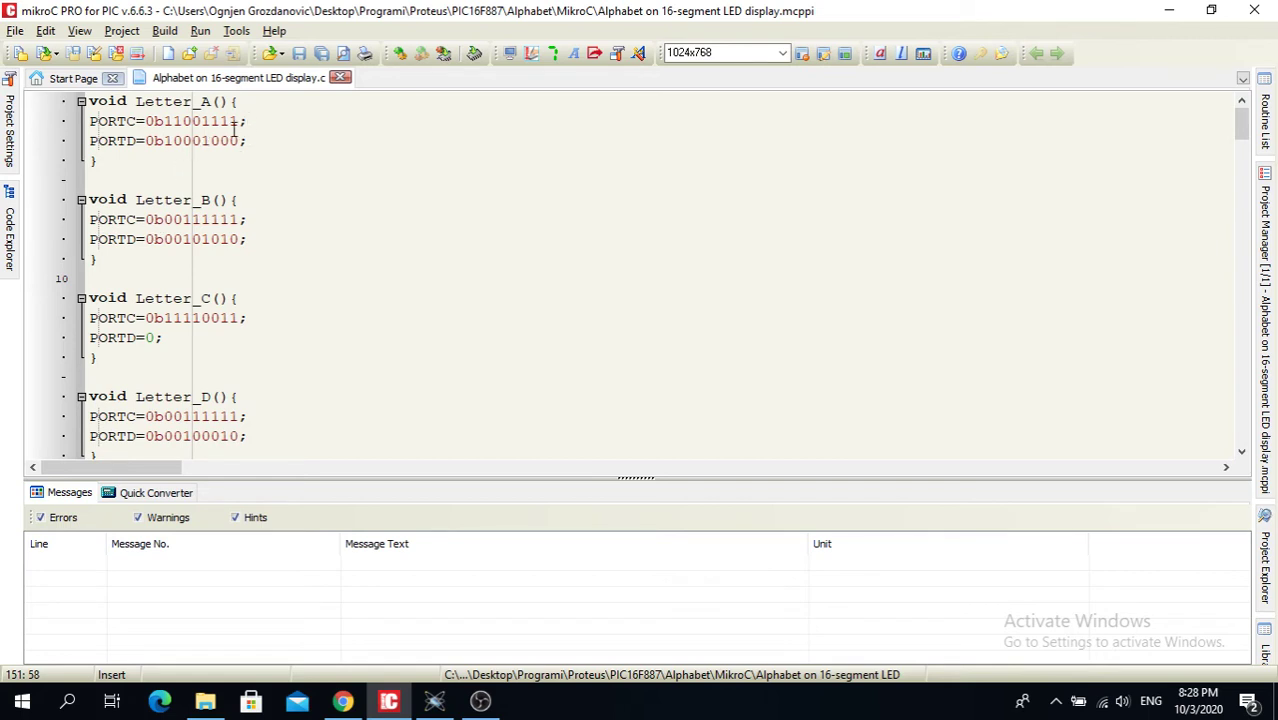
left_click_drag(239, 121, 163, 121)
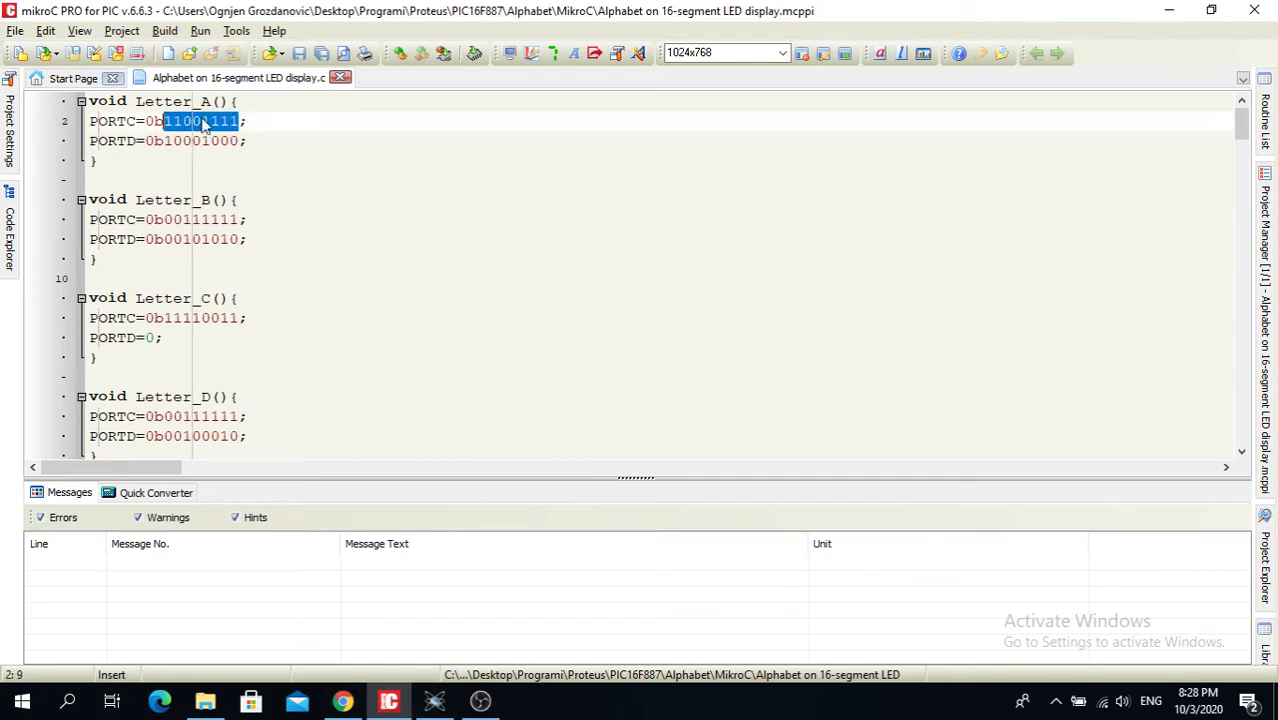
Bring the segment pin-configuration image back to the front in Chrome.
left_click(345, 702)
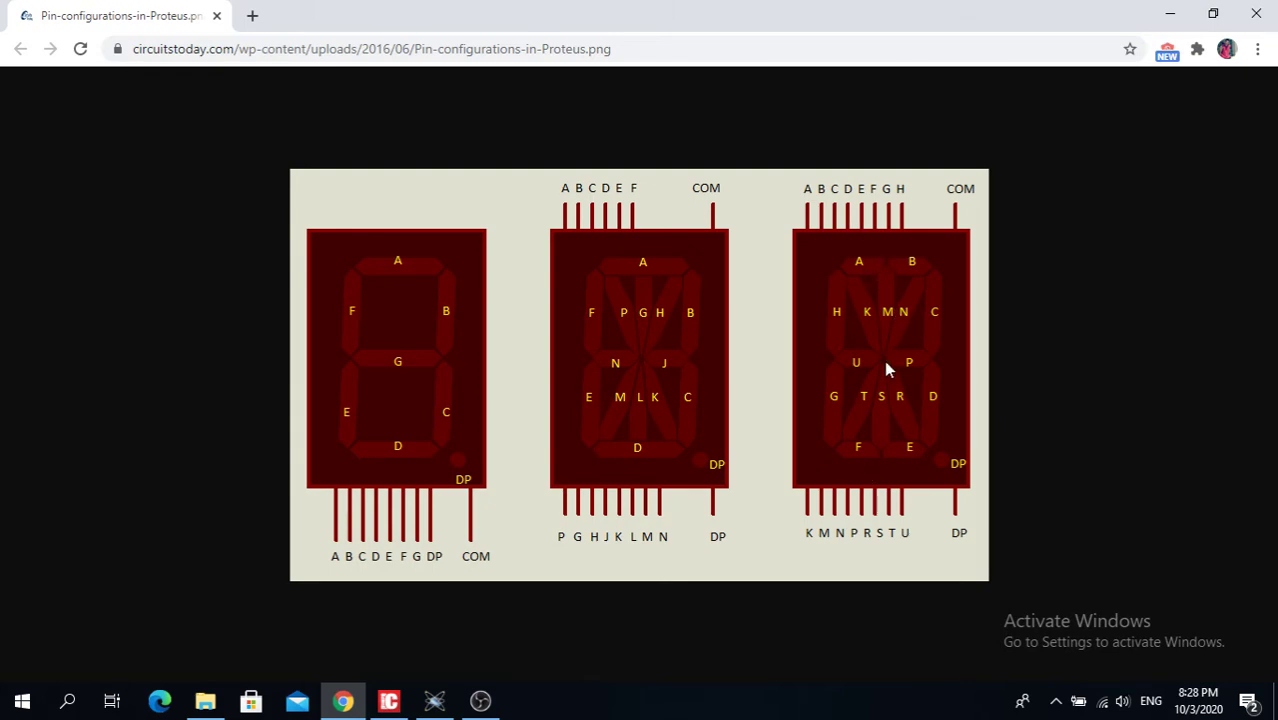
Zoom around the 16-segment display wiring in Proteus, then return to the pin-configuration image.
left_click(434, 701)
scroll(630, 400, "down", 1)
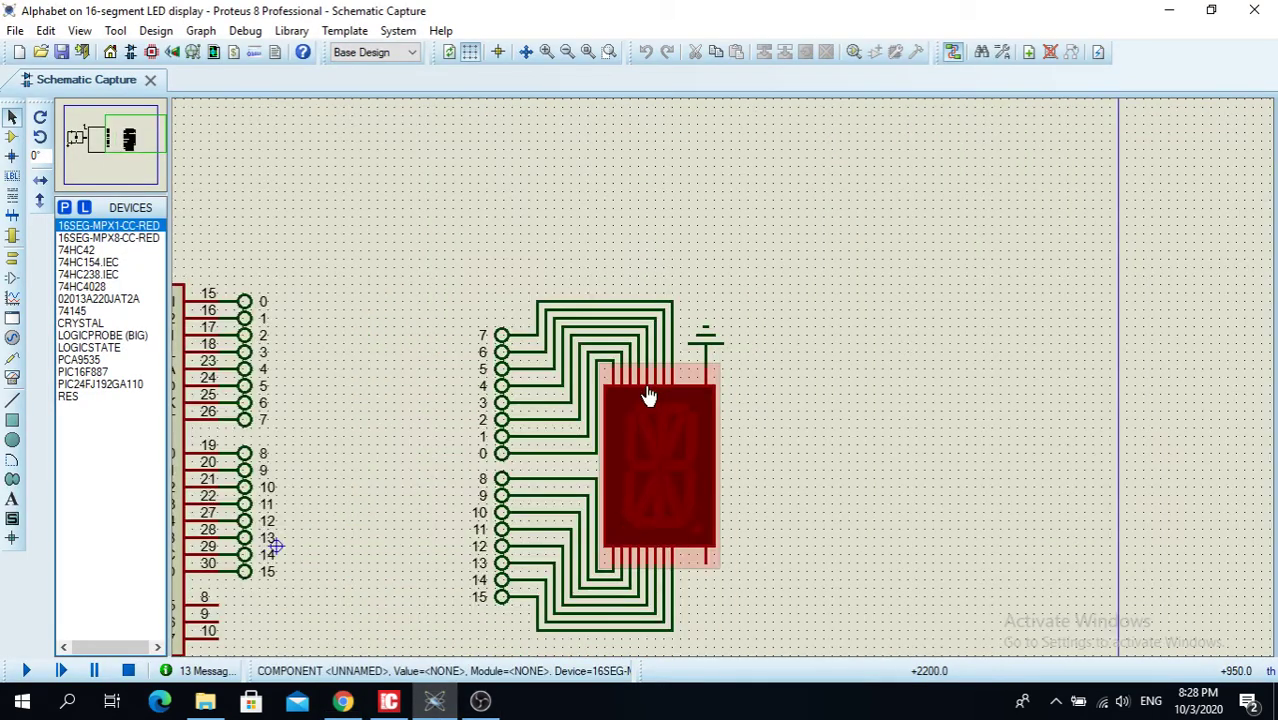
scroll(725, 388, "up", 1)
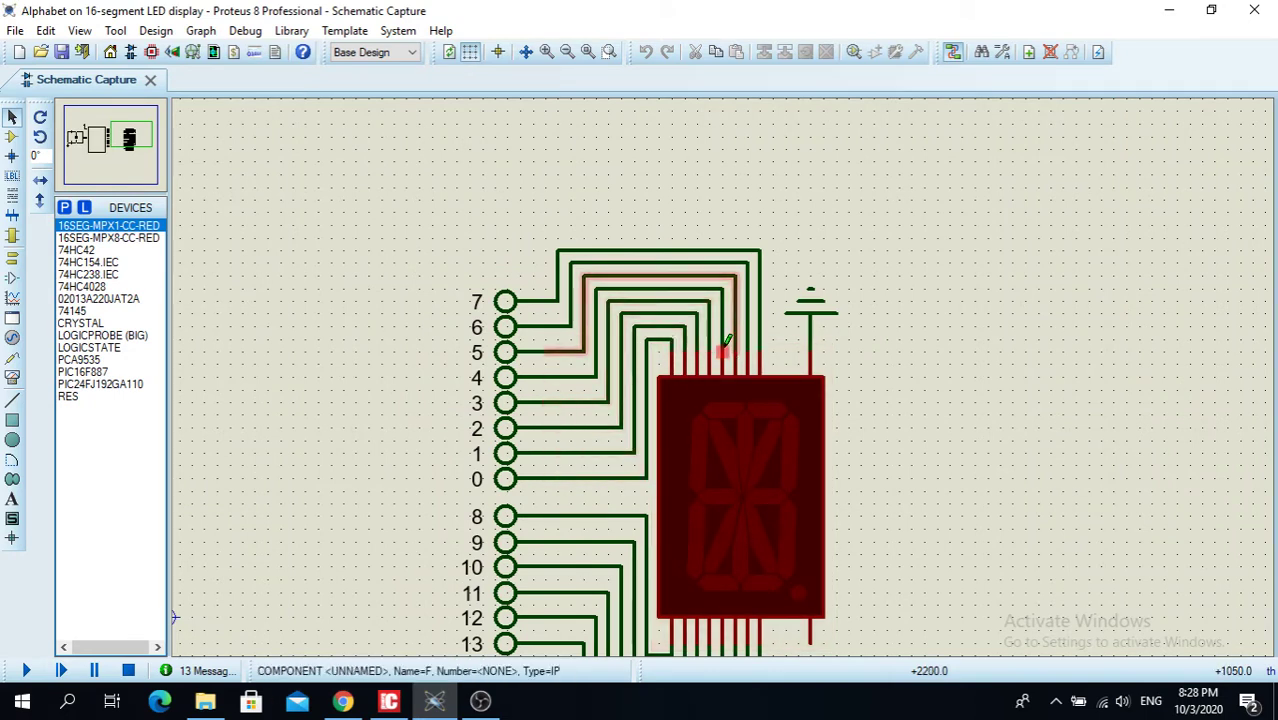
scroll(696, 367, "down", 1)
scroll(721, 376, "down", 1)
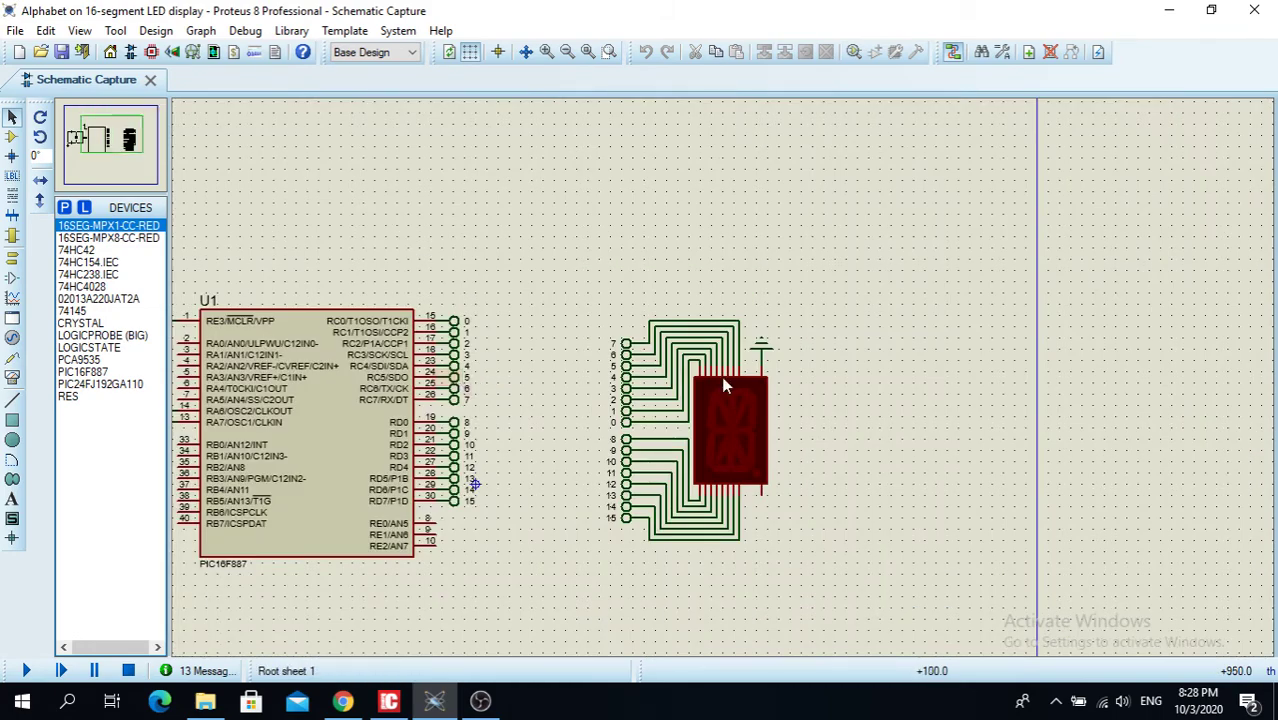
scroll(868, 380, "up", 1)
scroll(868, 380, "down", 2)
scroll(926, 440, "up", 3)
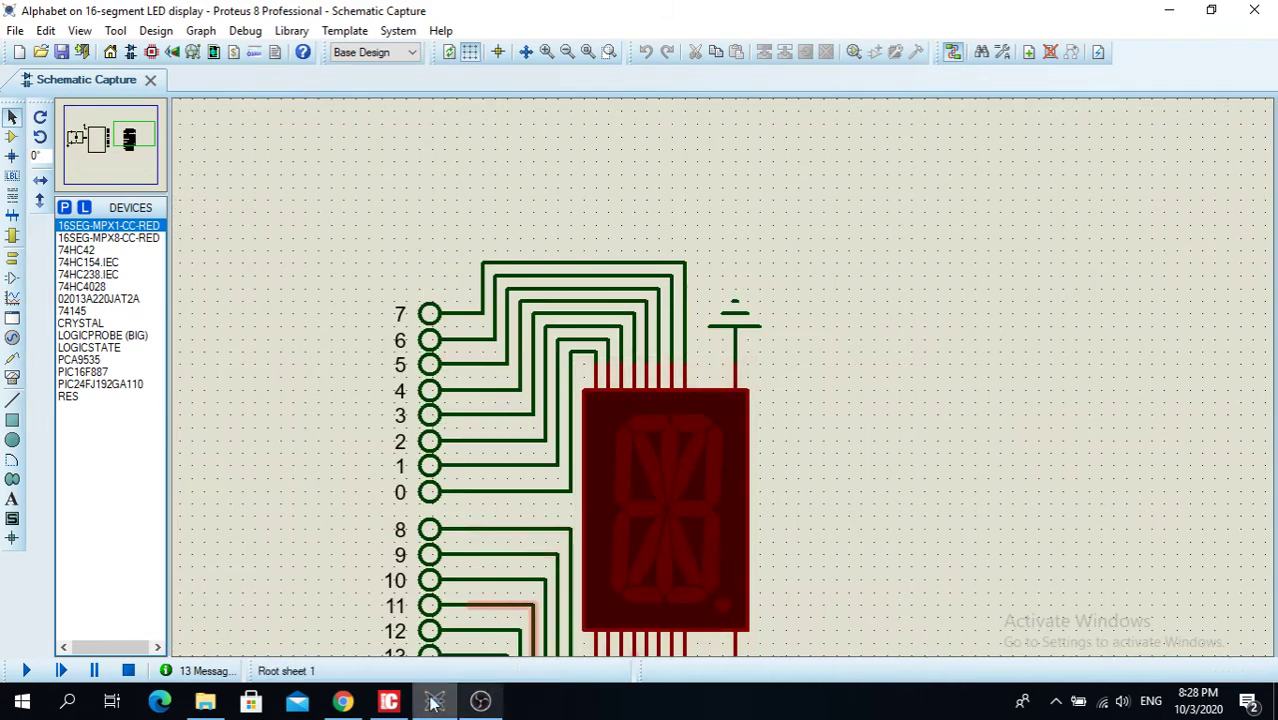
left_click(352, 701)
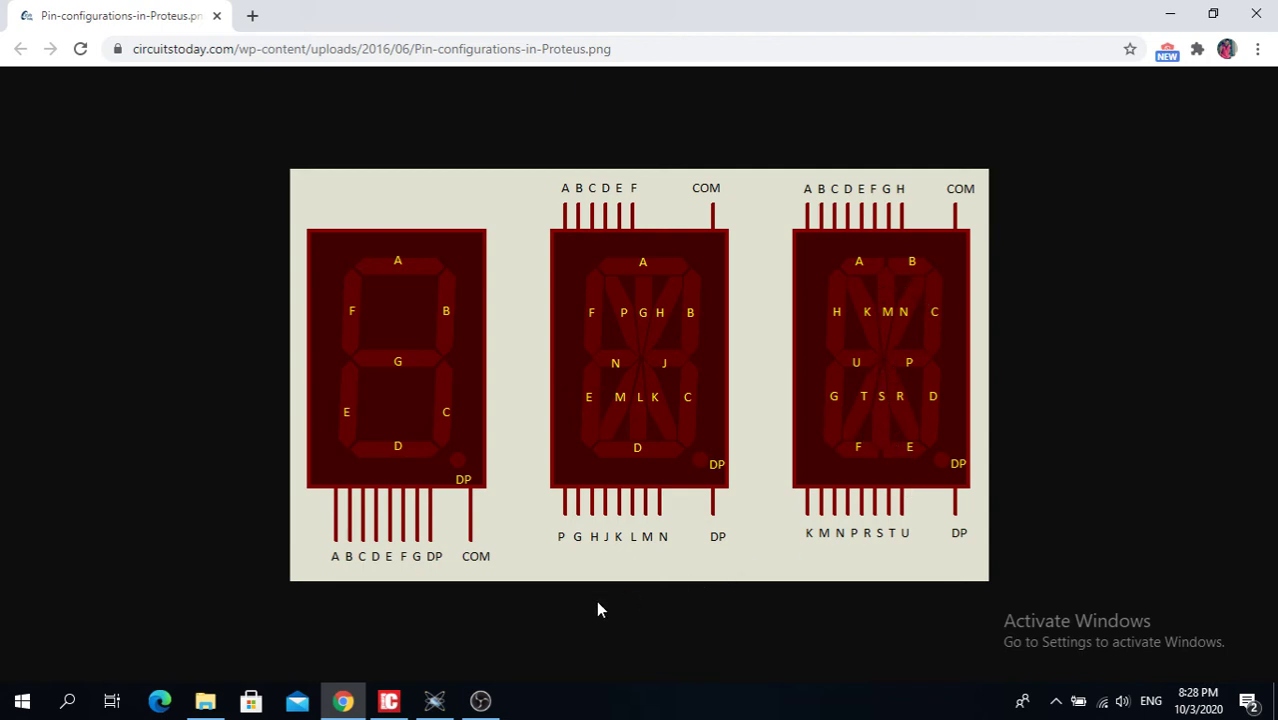
In mikroC, review the letter patterns from Letter_F through Letter_K.
left_click(389, 701)
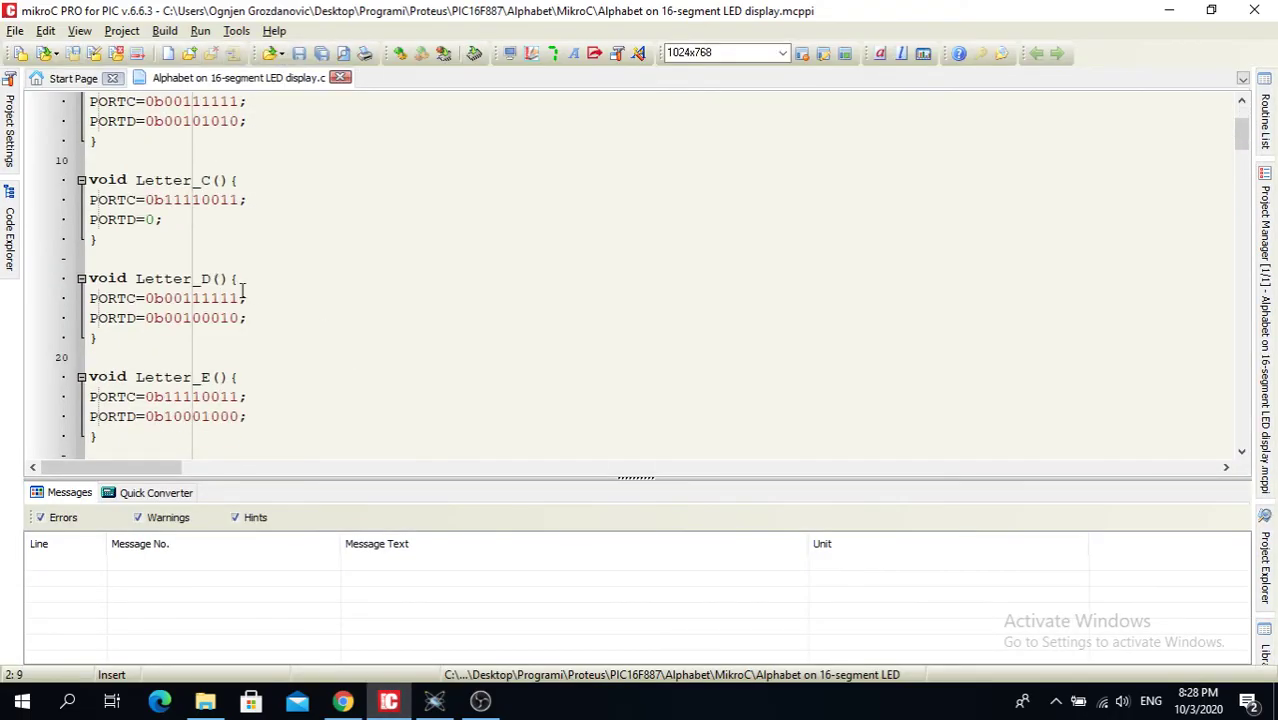
scroll(241, 290, "down", 3)
left_click(256, 316)
scroll(300, 385, "down", 1)
scroll(230, 392, "down", 2)
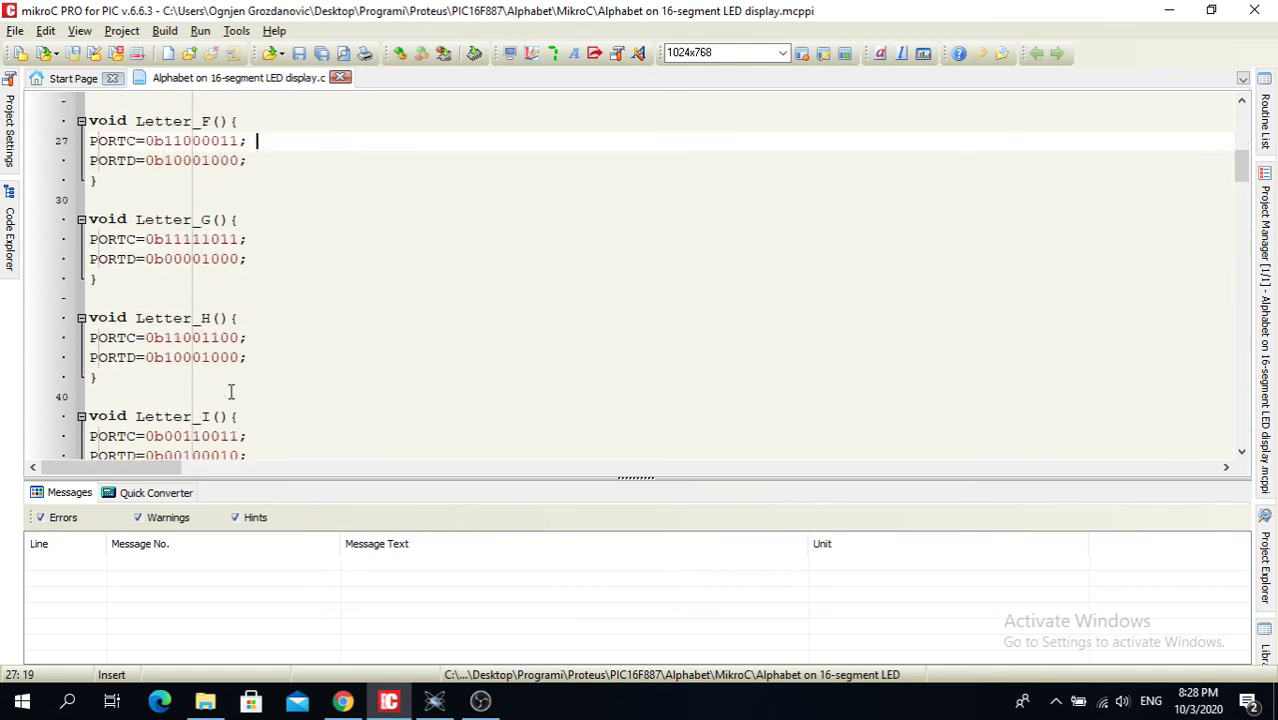
scroll(230, 392, "down", 4)
scroll(230, 392, "down", 2)
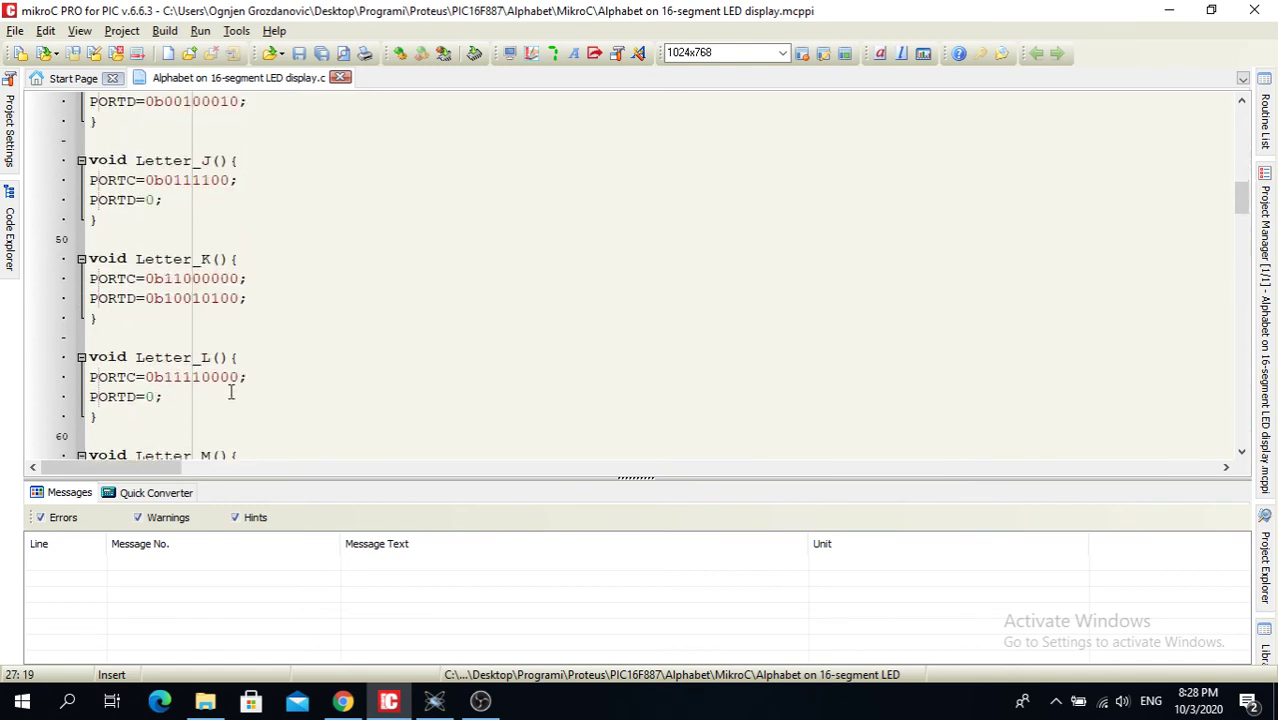
left_click(164, 296)
Select Letter_W's PORTC pattern and scroll on through Letter_Z to main().
scroll(163, 345, "down", 3)
scroll(163, 360, "down", 5)
scroll(162, 380, "down", 9)
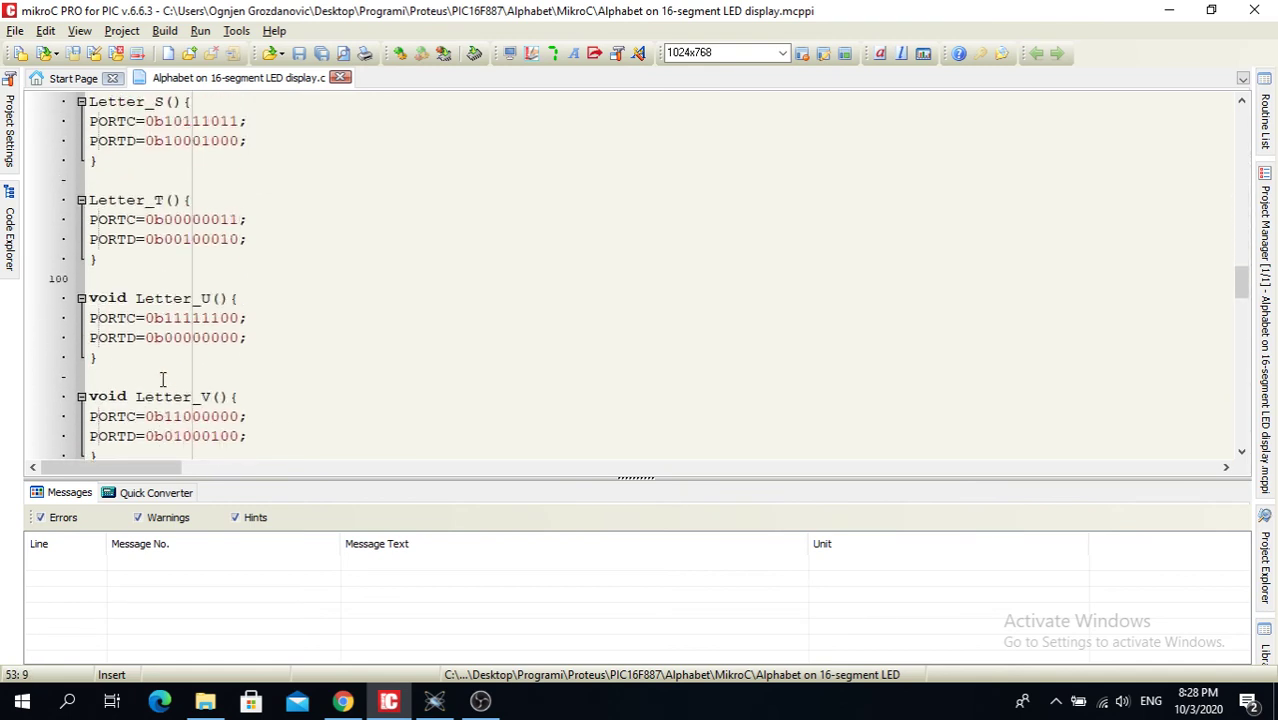
scroll(162, 380, "down", 4)
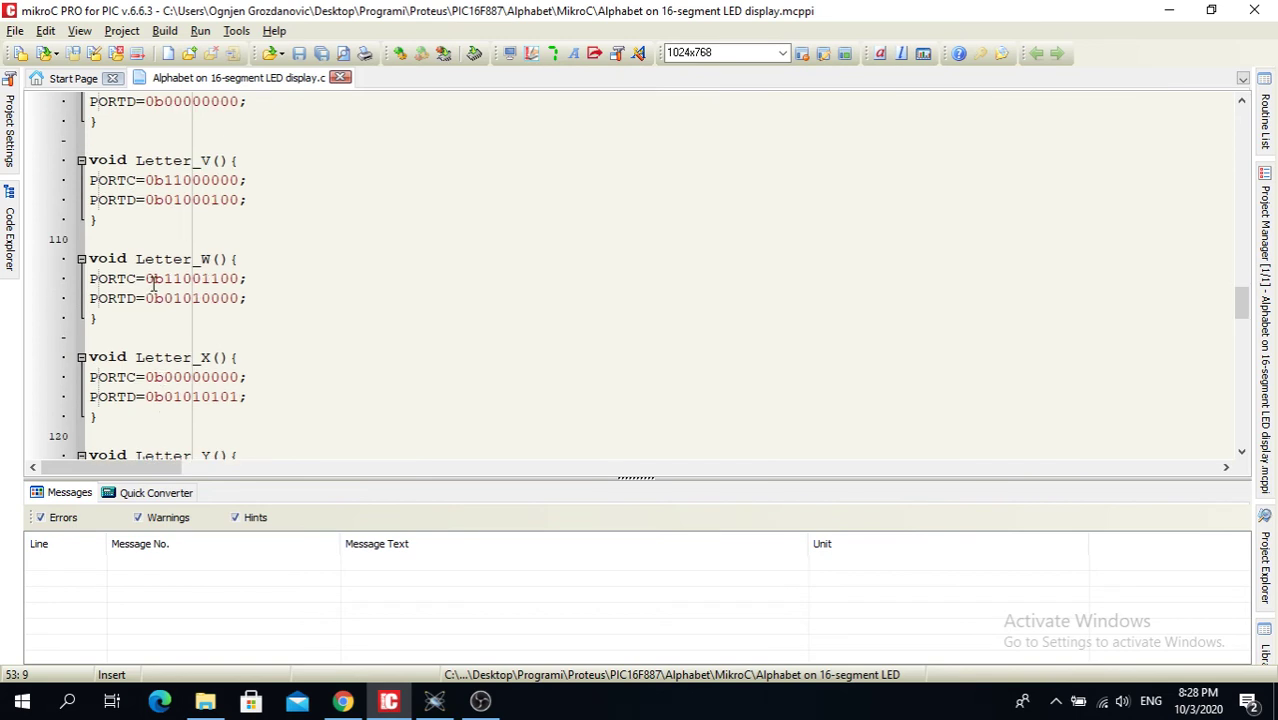
left_click_drag(147, 279, 242, 279)
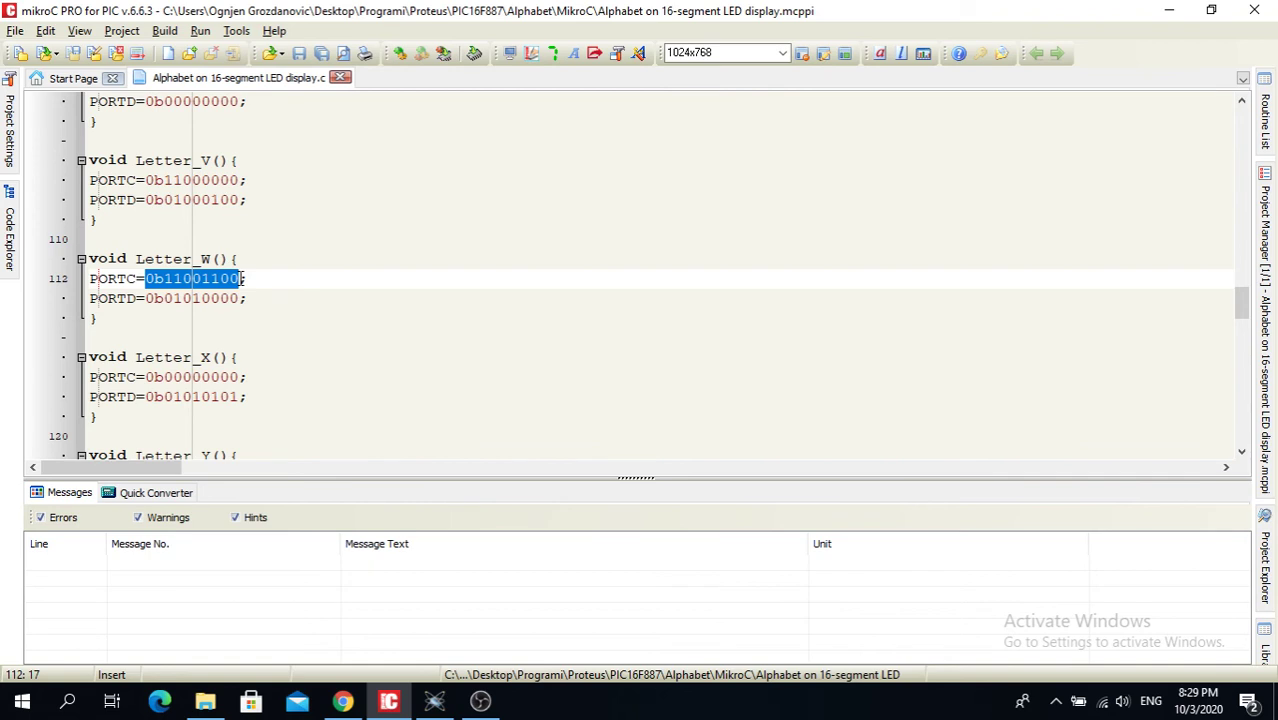
scroll(250, 279, "down", 1)
scroll(270, 302, "down", 2)
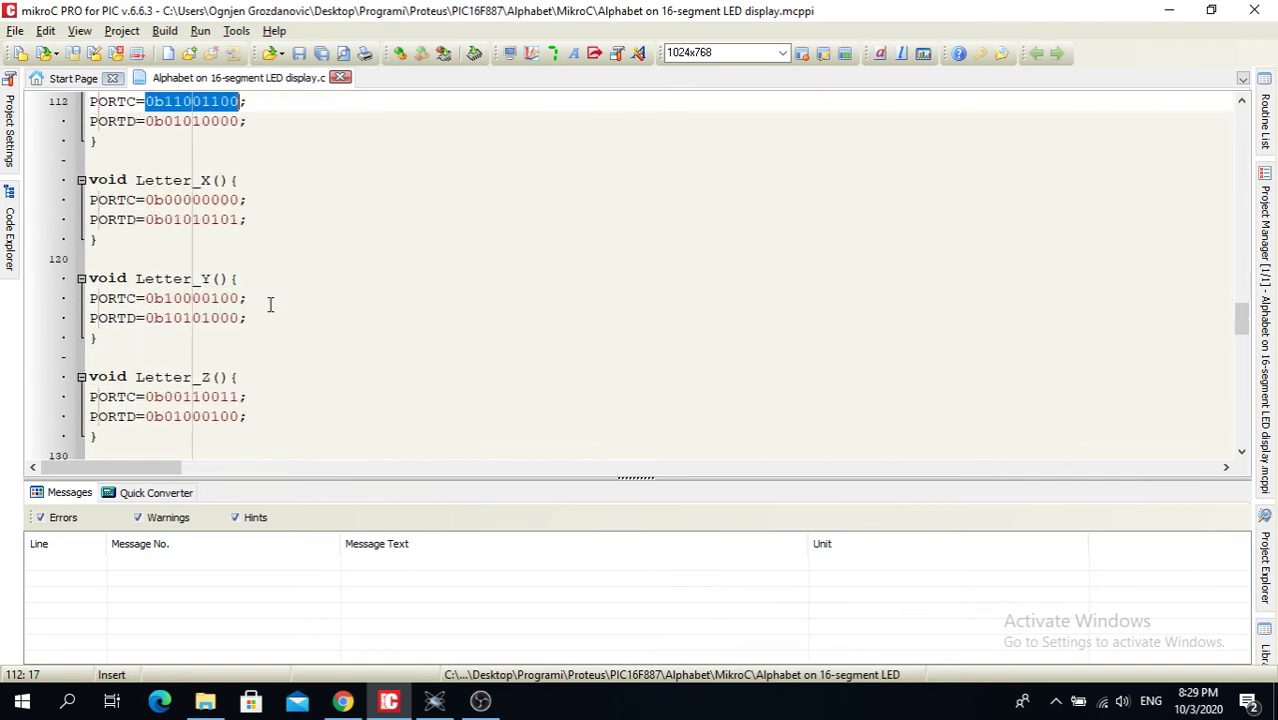
scroll(270, 304, "down", 1)
scroll(270, 304, "down", 5)
scroll(270, 304, "up", 4)
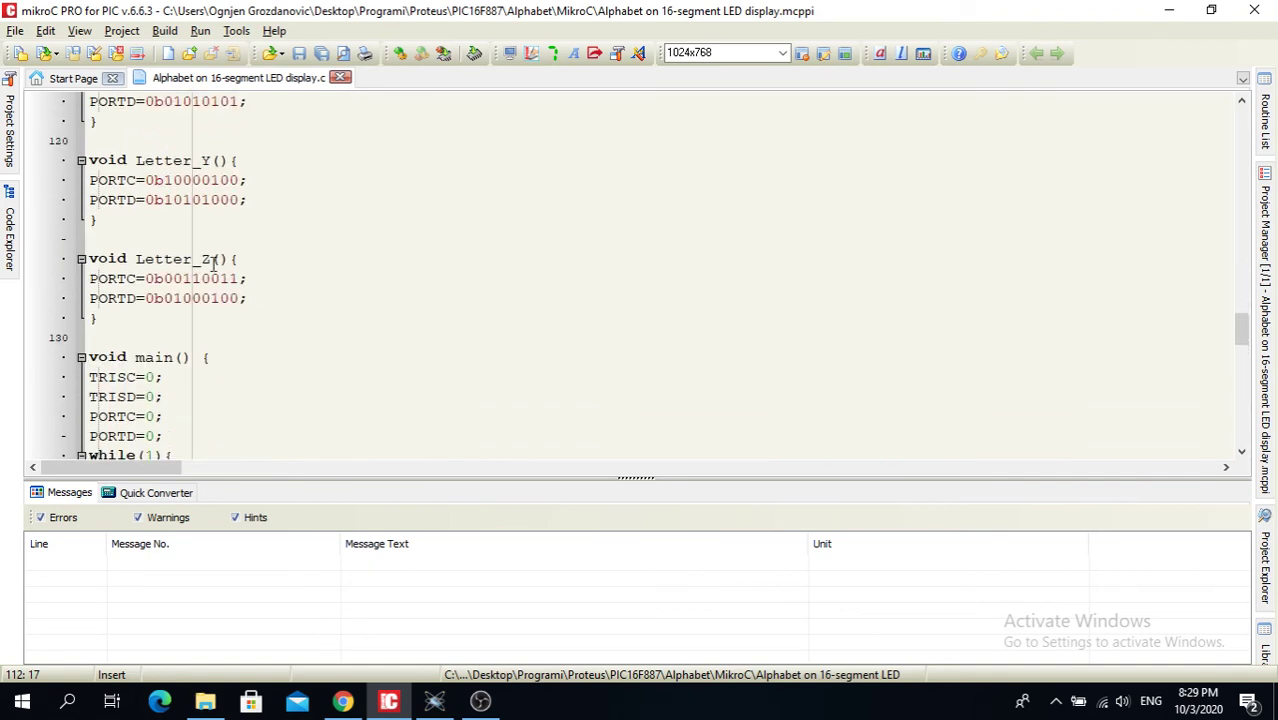
scroll(220, 345, "down", 3)
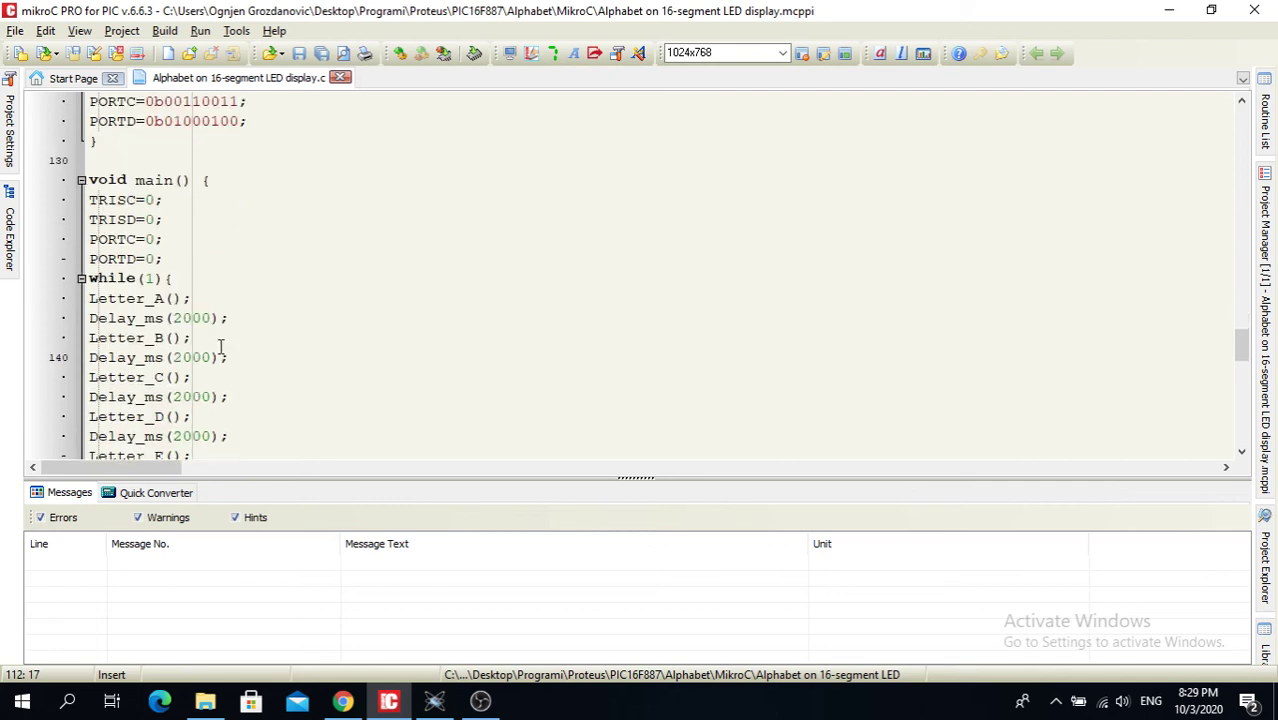
left_click_drag(165, 260, 86, 205)
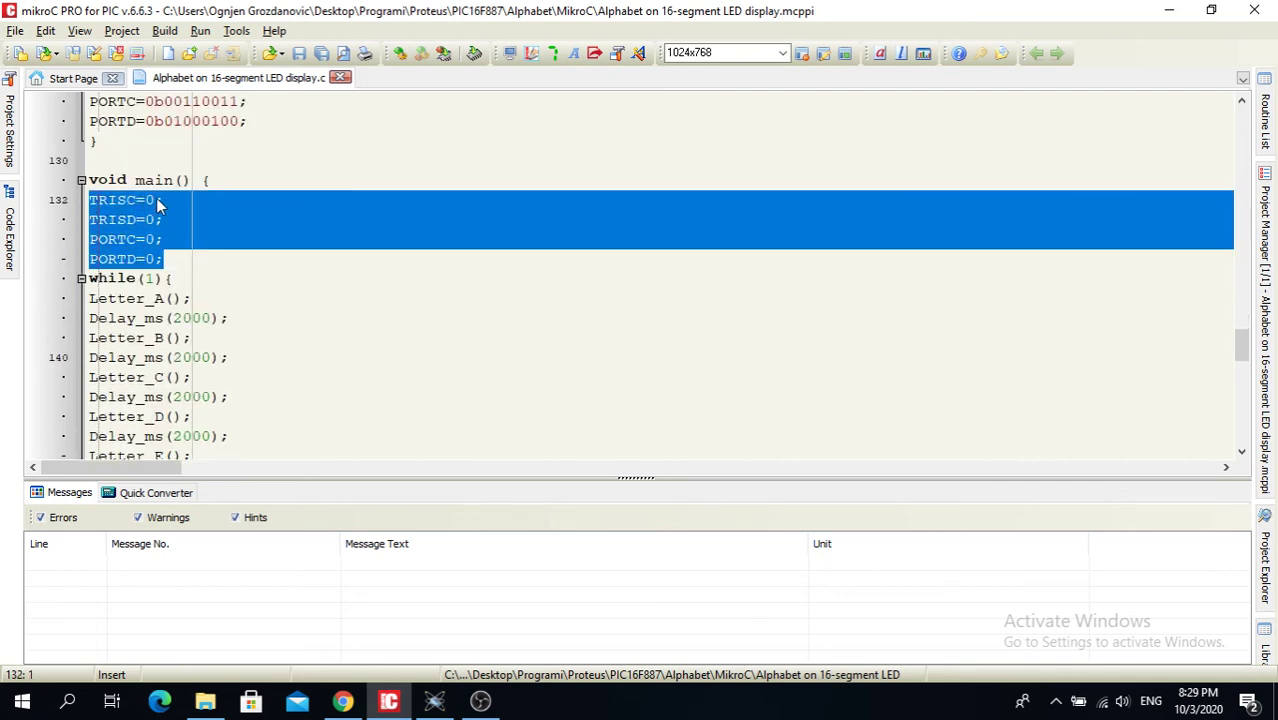
left_click(170, 258)
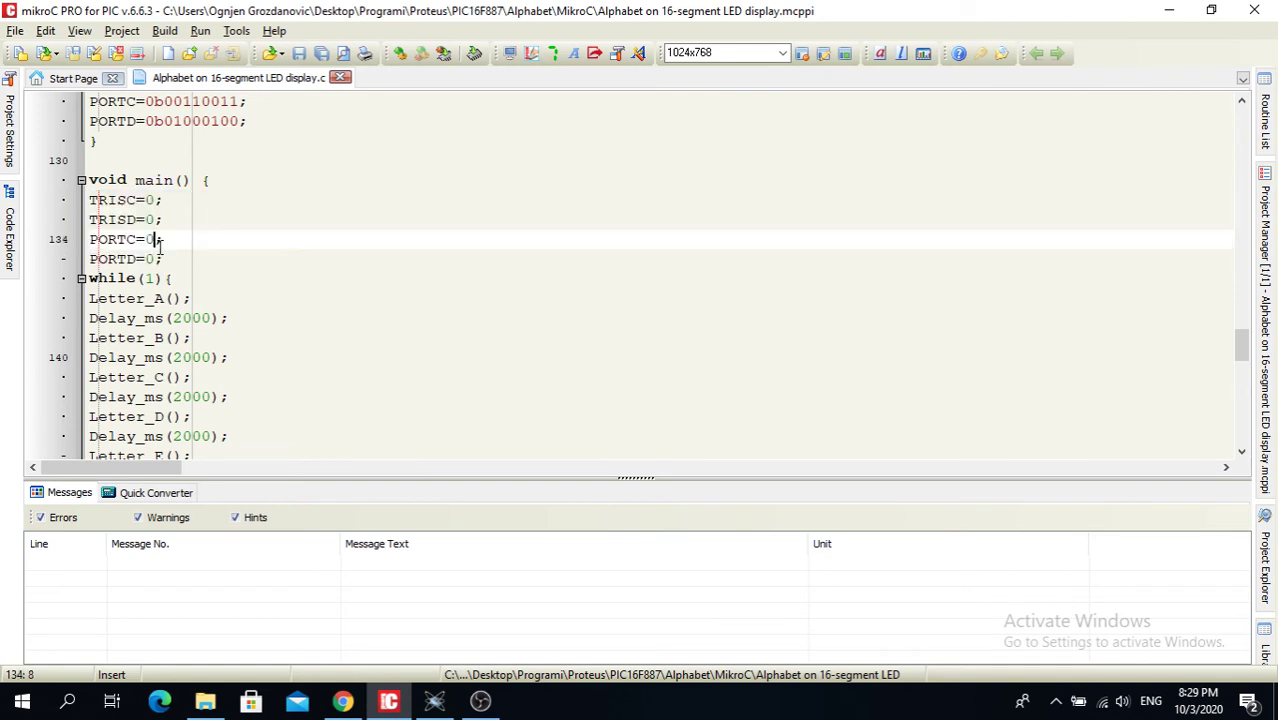
left_click_drag(104, 240, 90, 240)
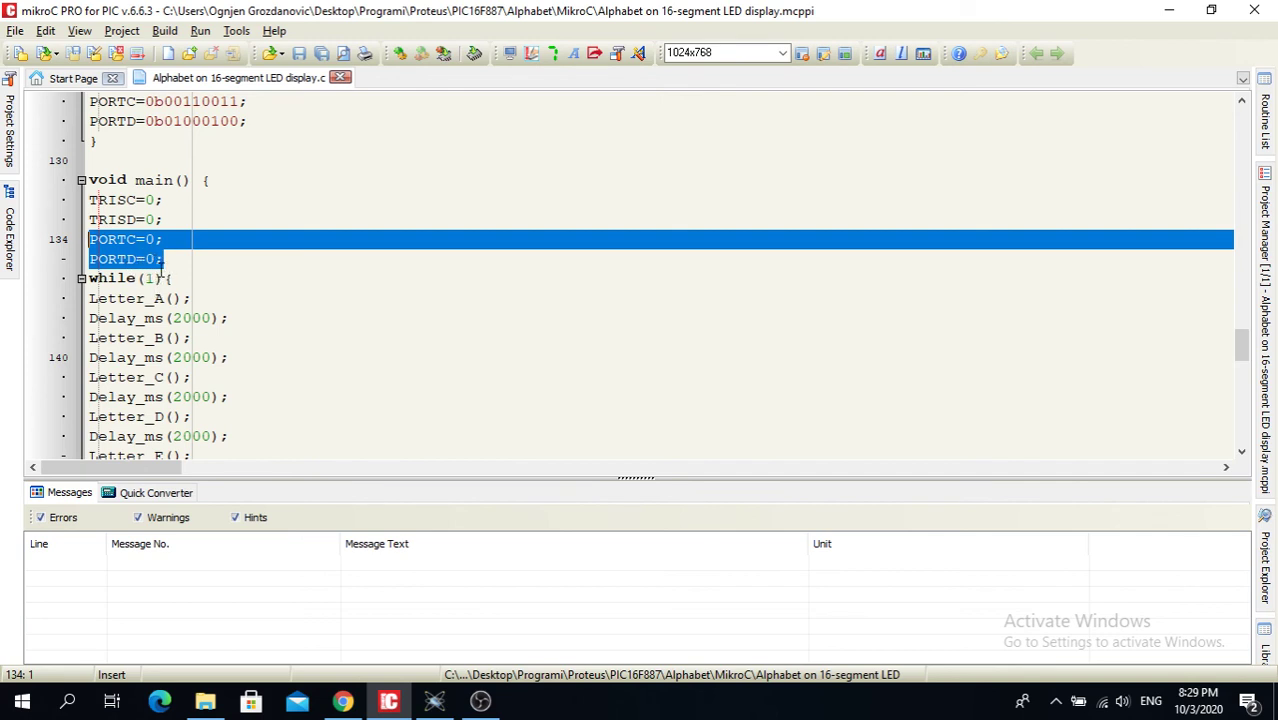
scroll(152, 278, "down", 1)
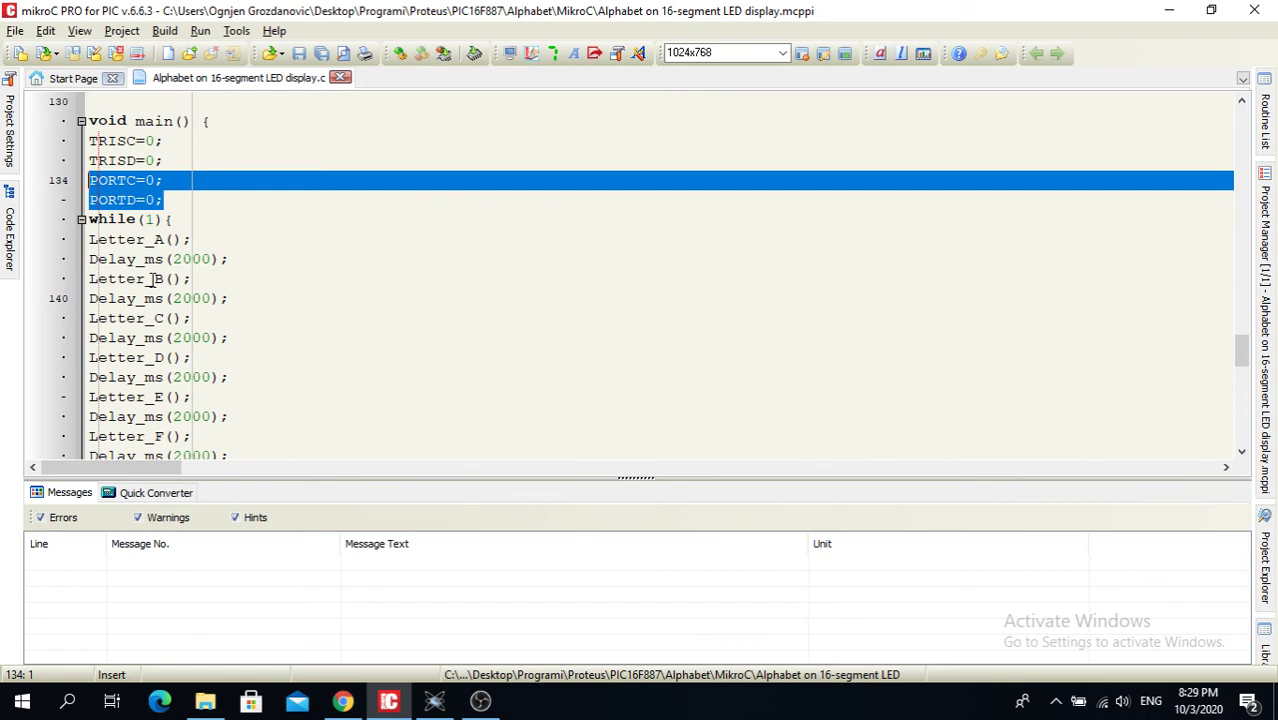
scroll(245, 325, "down", 2)
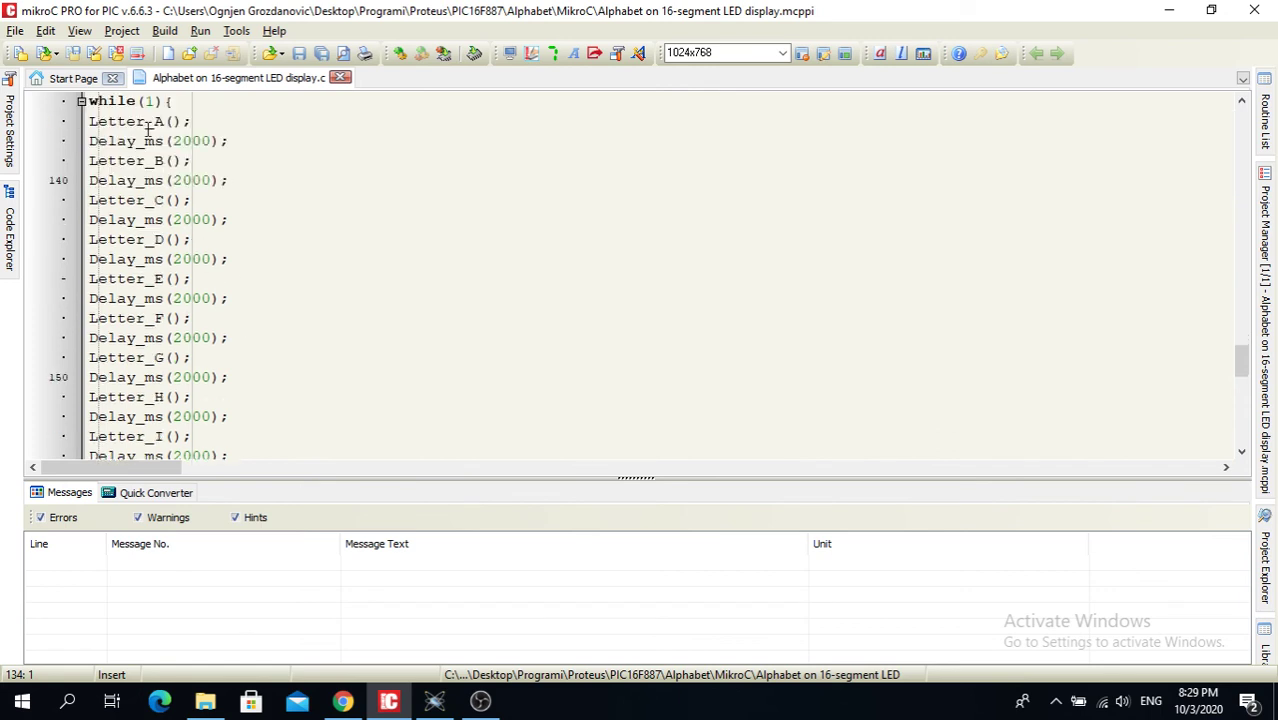
left_click_drag(213, 140, 172, 141)
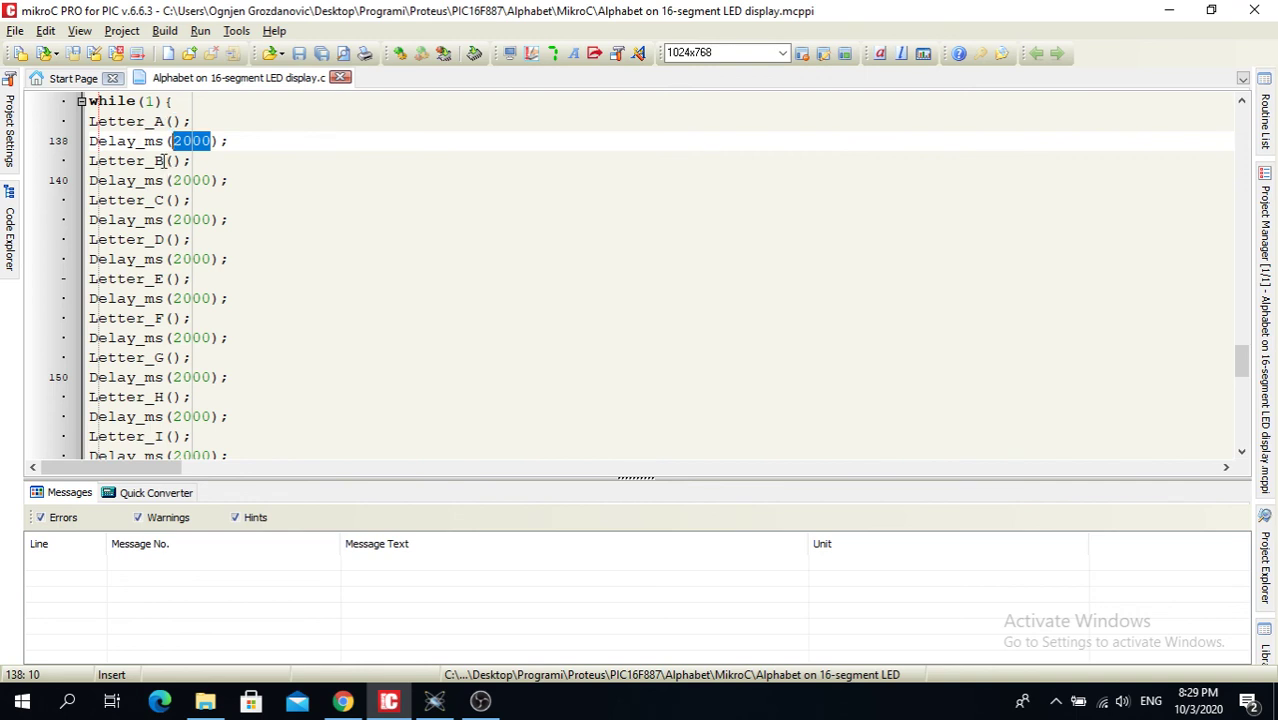
scroll(150, 300, "down", 1)
scroll(148, 345, "down", 2)
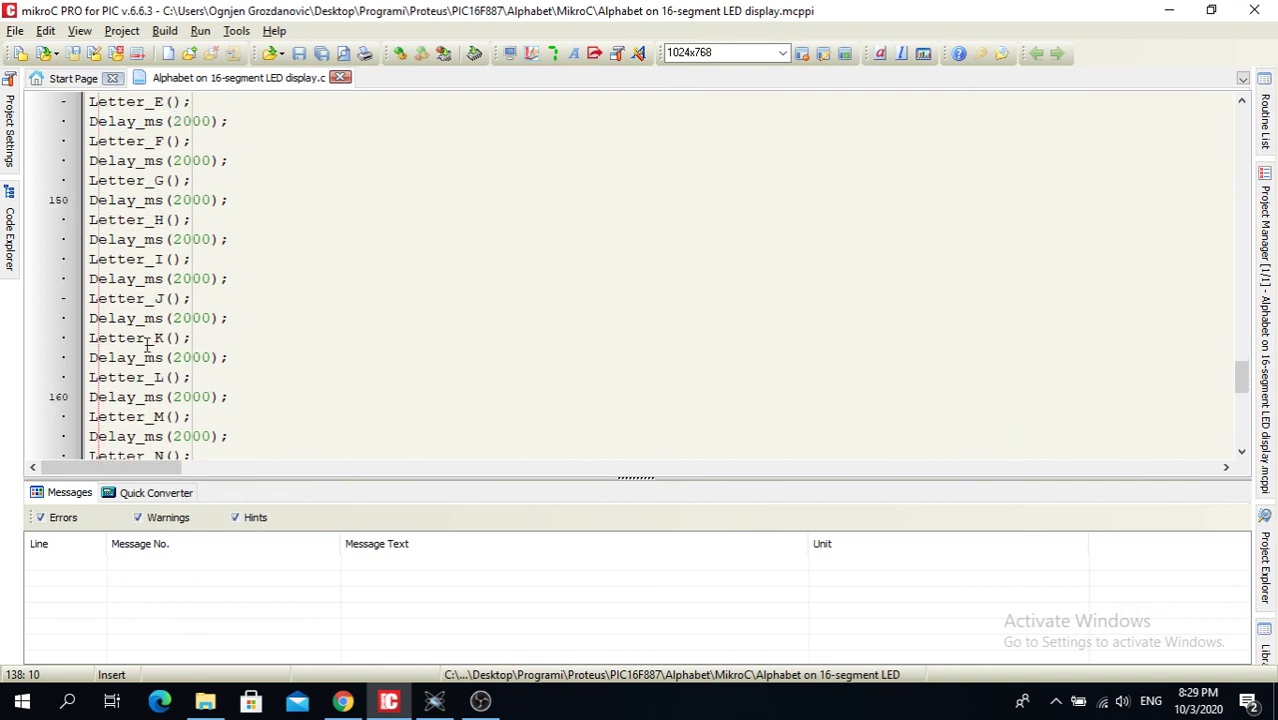
scroll(148, 345, "down", 2)
scroll(148, 345, "down", 1)
scroll(146, 350, "down", 1)
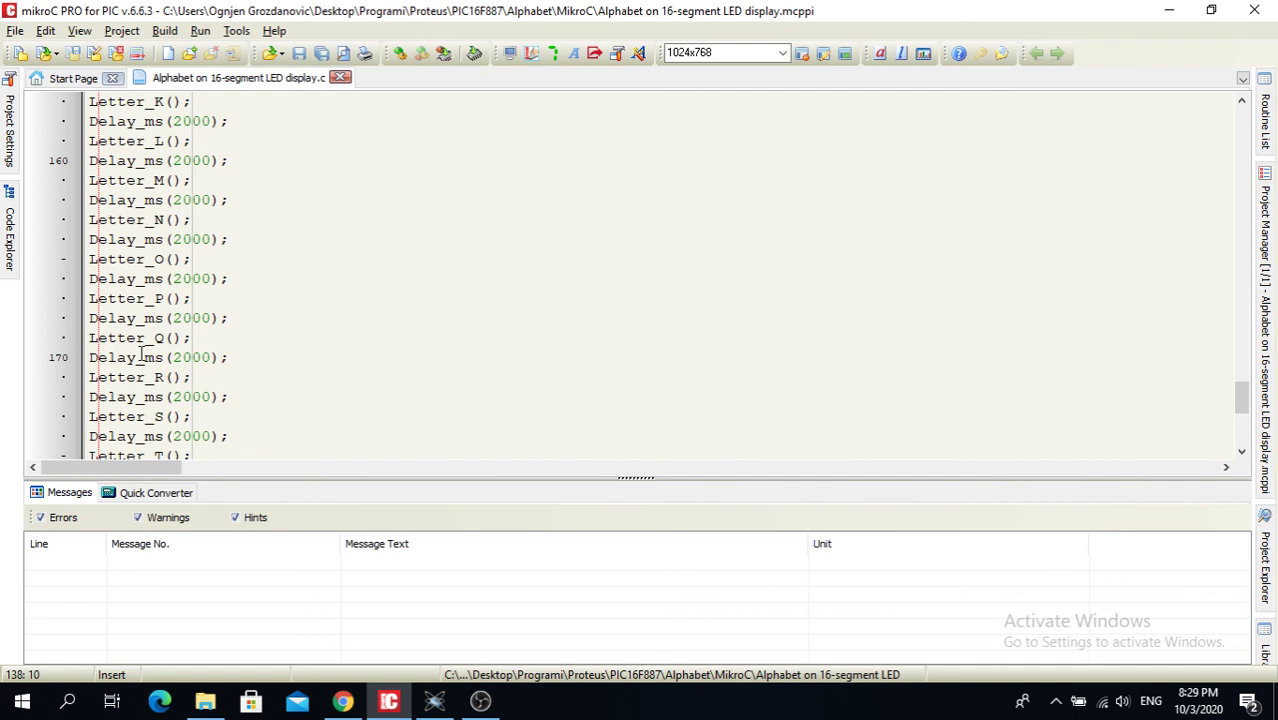
scroll(140, 360, "down", 1)
scroll(138, 365, "down", 2)
scroll(138, 366, "down", 1)
scroll(137, 400, "down", 1)
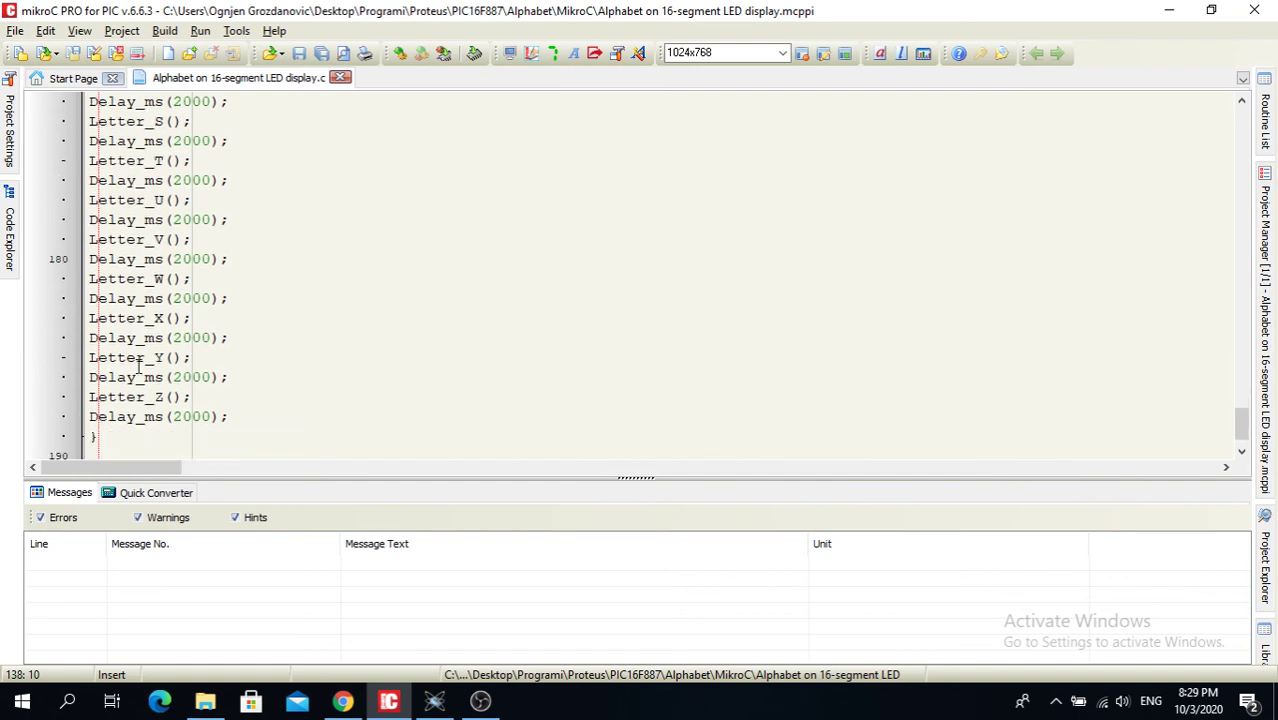
scroll(134, 421, "down", 1)
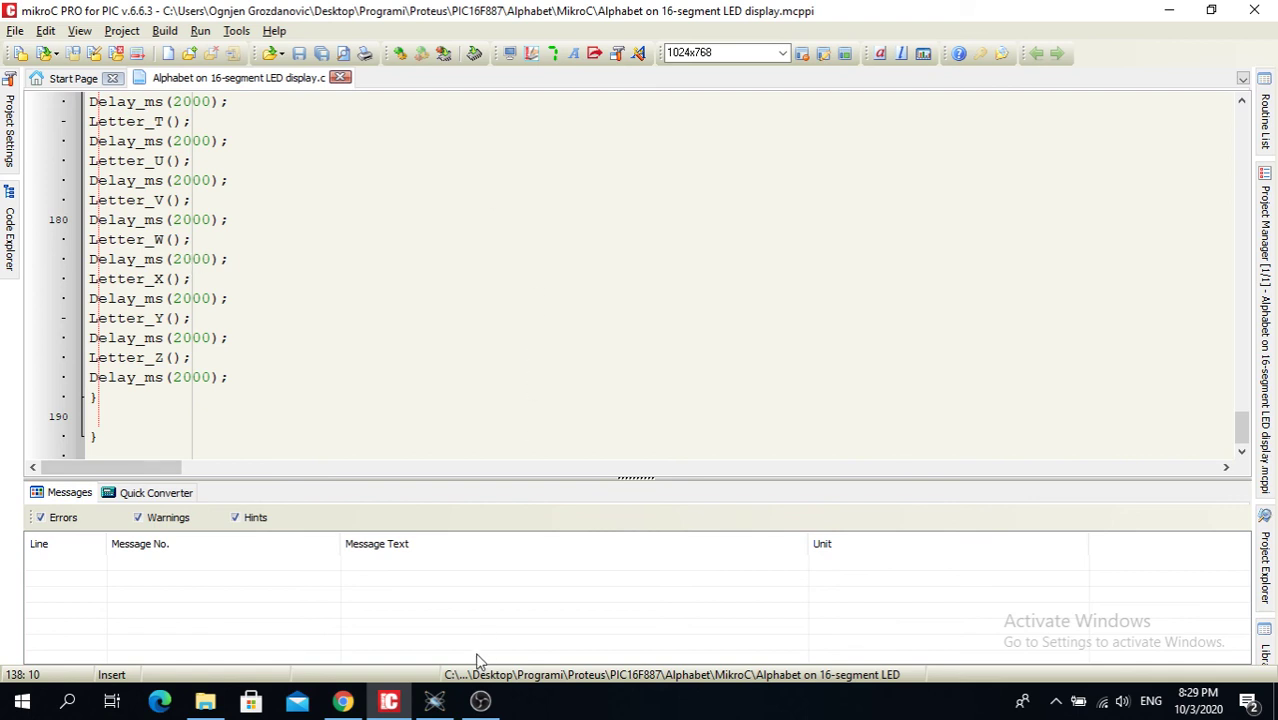
scroll(200, 385, "up", 3)
scroll(200, 358, "up", 6)
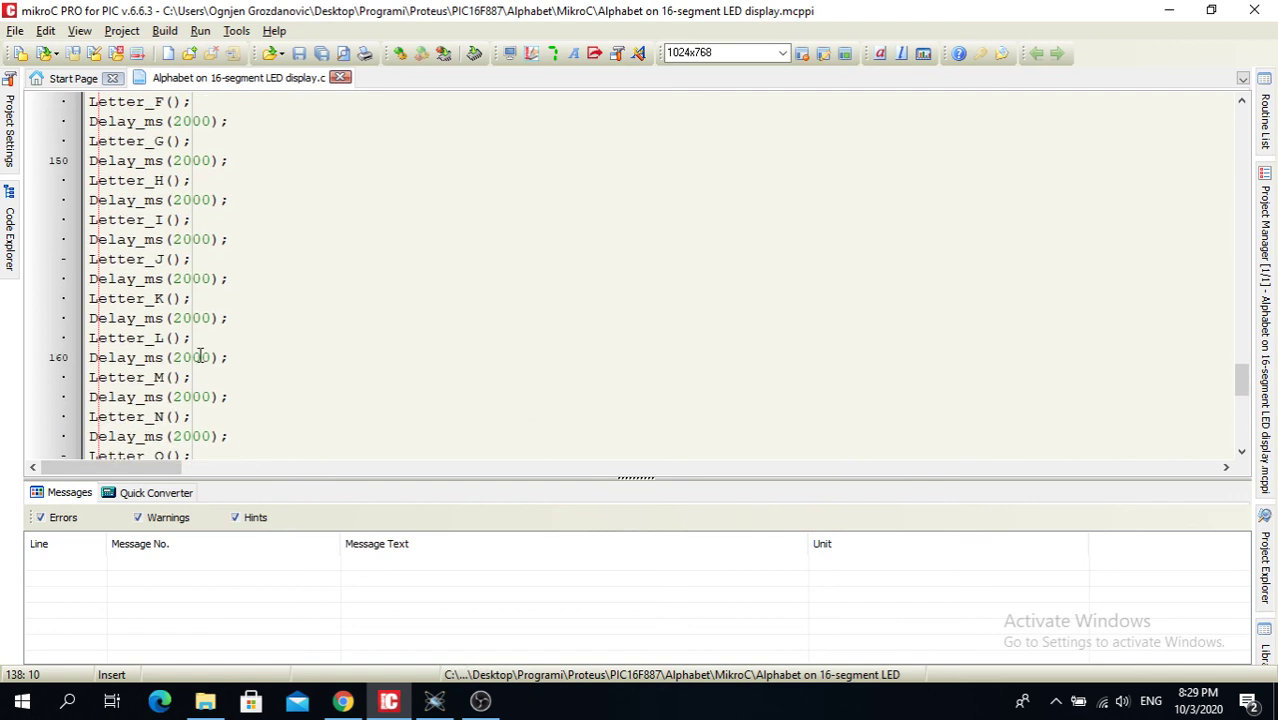
scroll(200, 357, "up", 5)
scroll(200, 355, "up", 1)
left_click(190, 200)
scroll(192, 257, "down", 1)
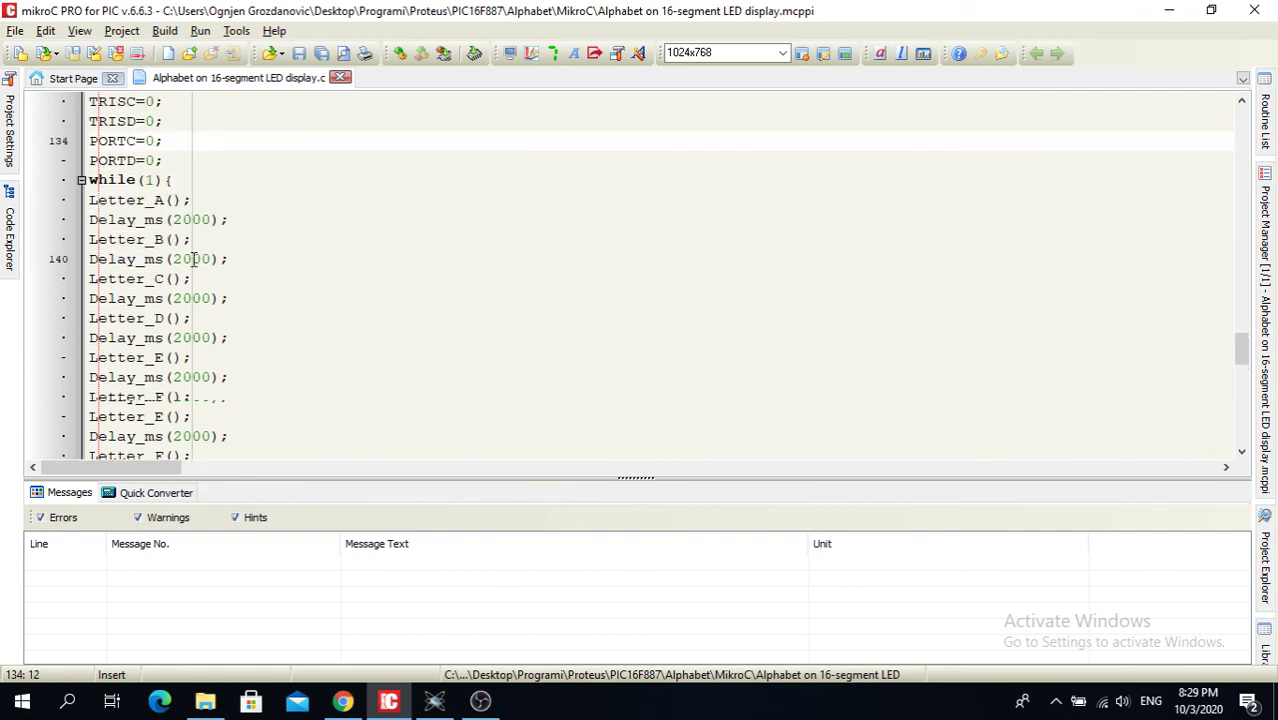